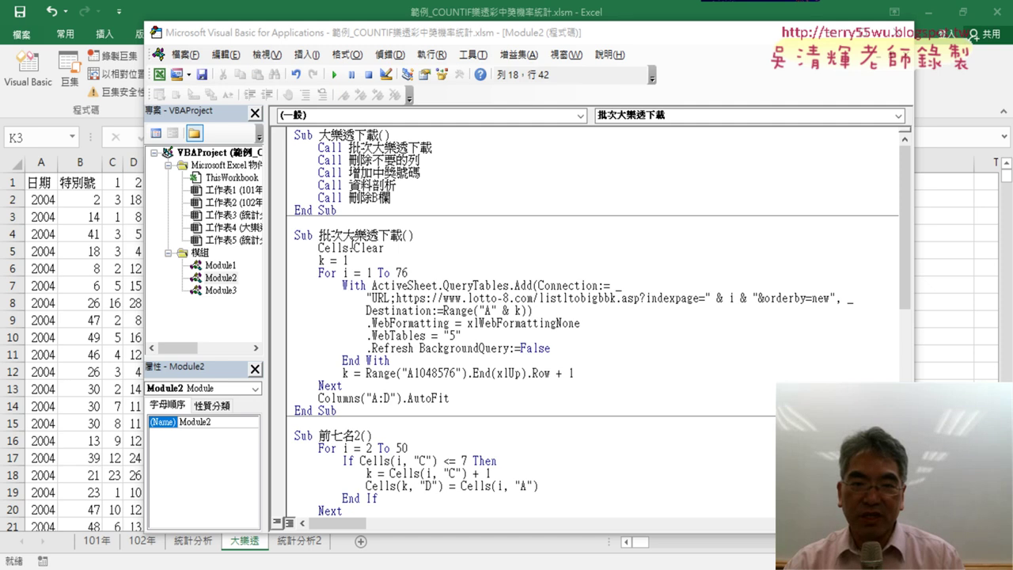
Highlight the 批次大樂透下載 procedure name and the URL string with its page-number concatenation.
left_click_drag(344, 235, 403, 236)
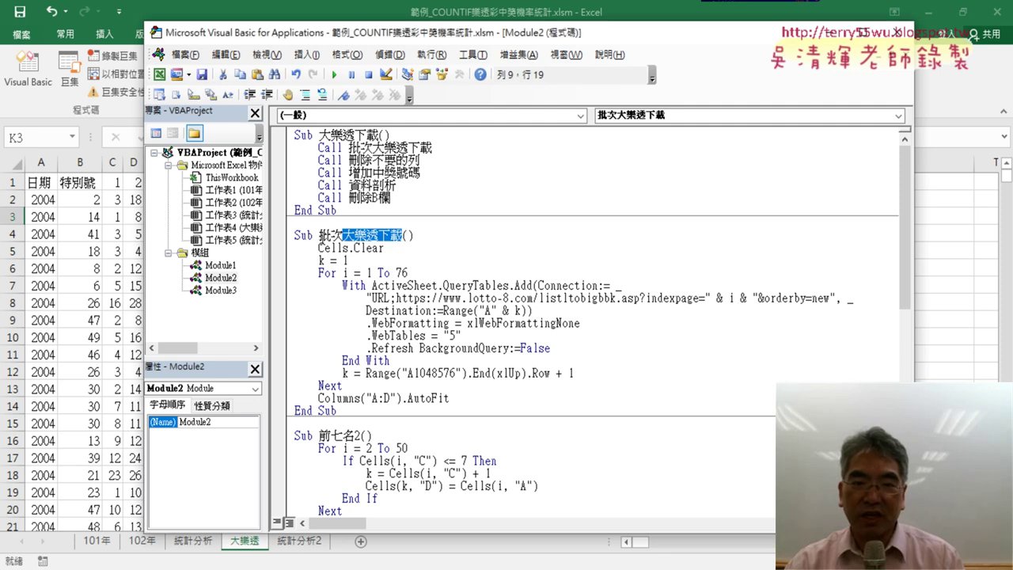
left_click_drag(319, 235, 342, 235)
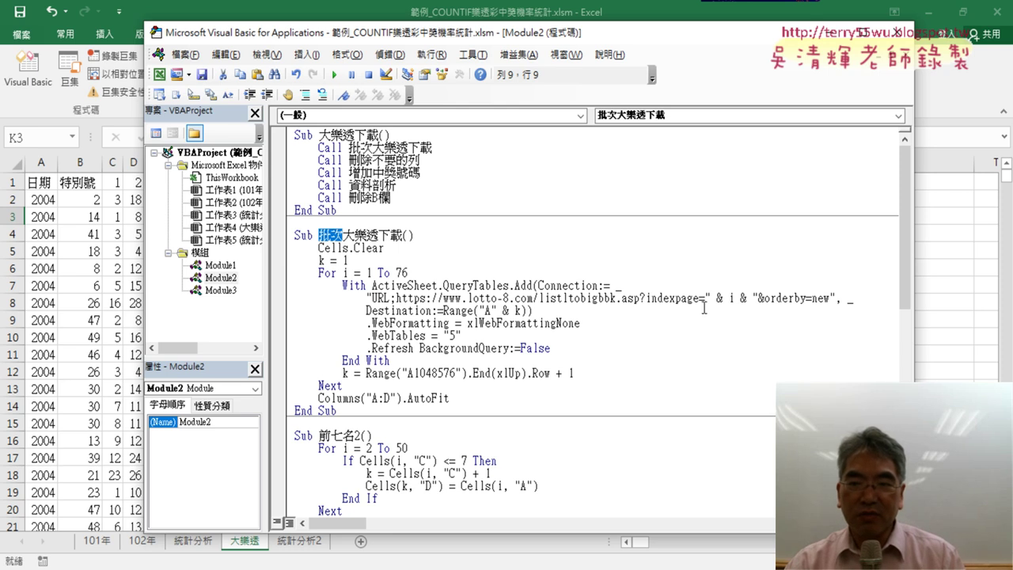
left_click_drag(705, 298, 759, 299)
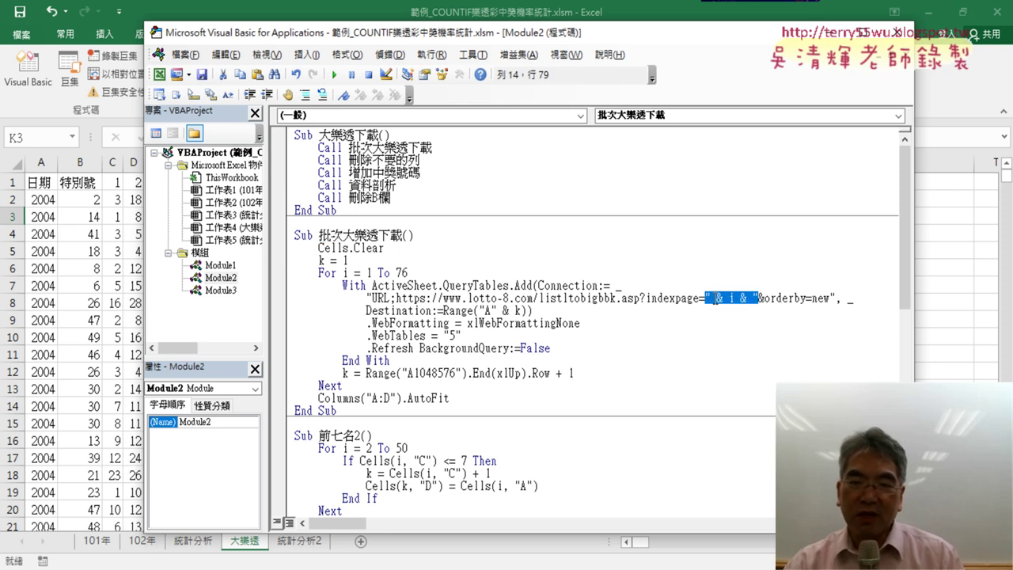
left_click_drag(366, 298, 837, 299)
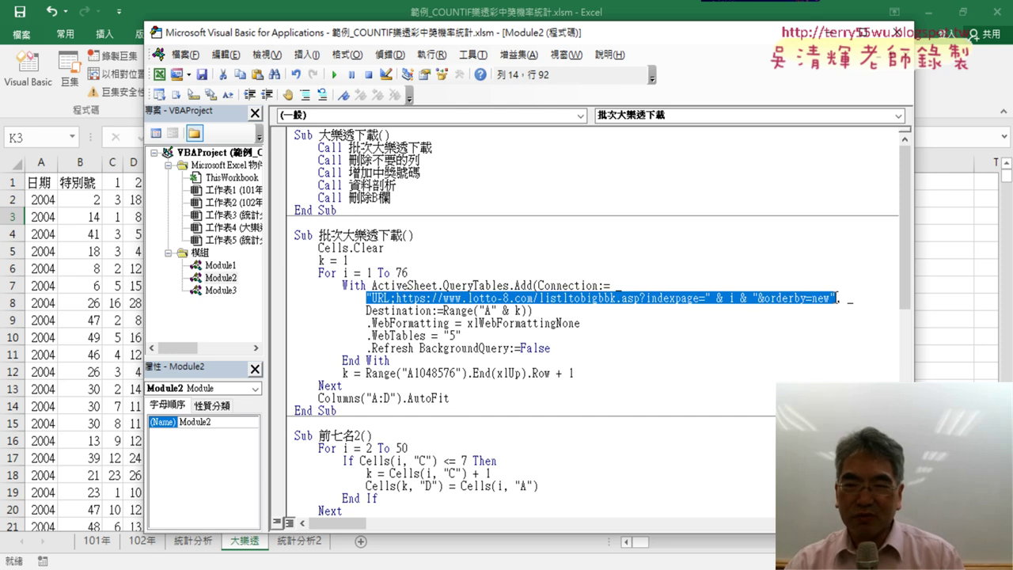
left_click_drag(699, 298, 758, 298)
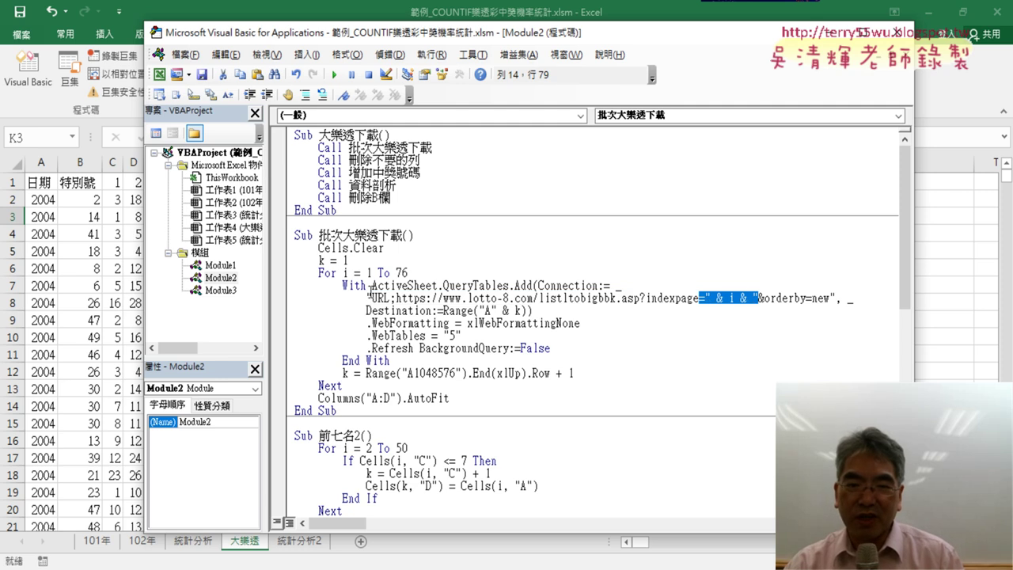
left_click_drag(367, 298, 832, 299)
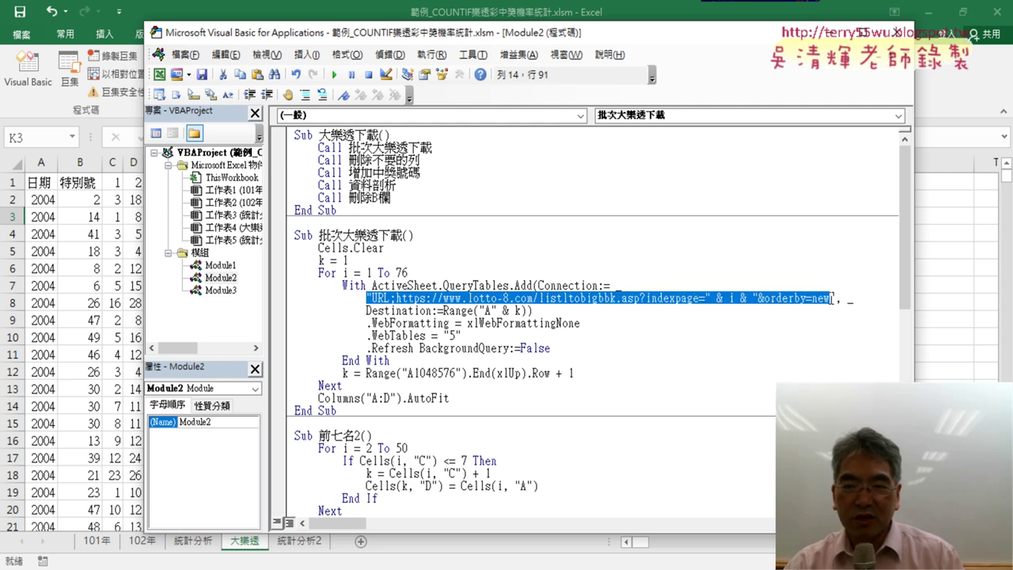
Highlight the &orderby=new part and the & i counter, then shift the editor right to reveal the worksheet.
left_click(712, 299)
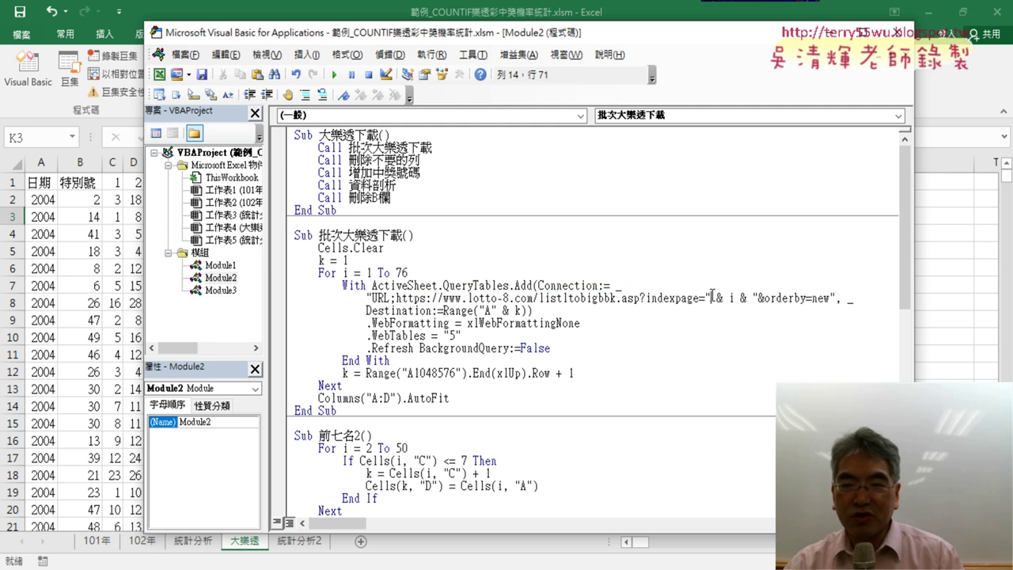
left_click_drag(710, 298, 368, 298)
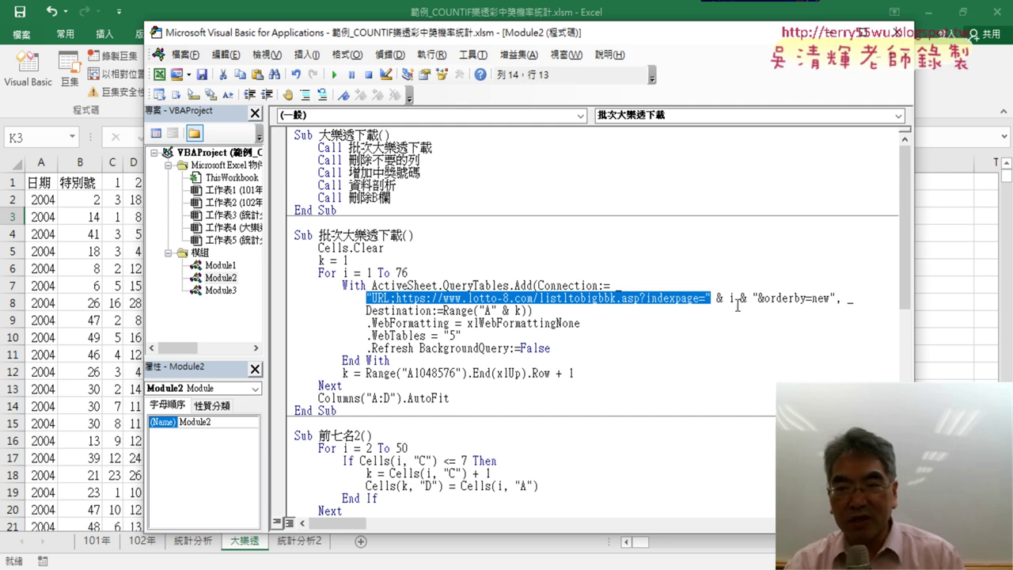
left_click_drag(754, 298, 844, 299)
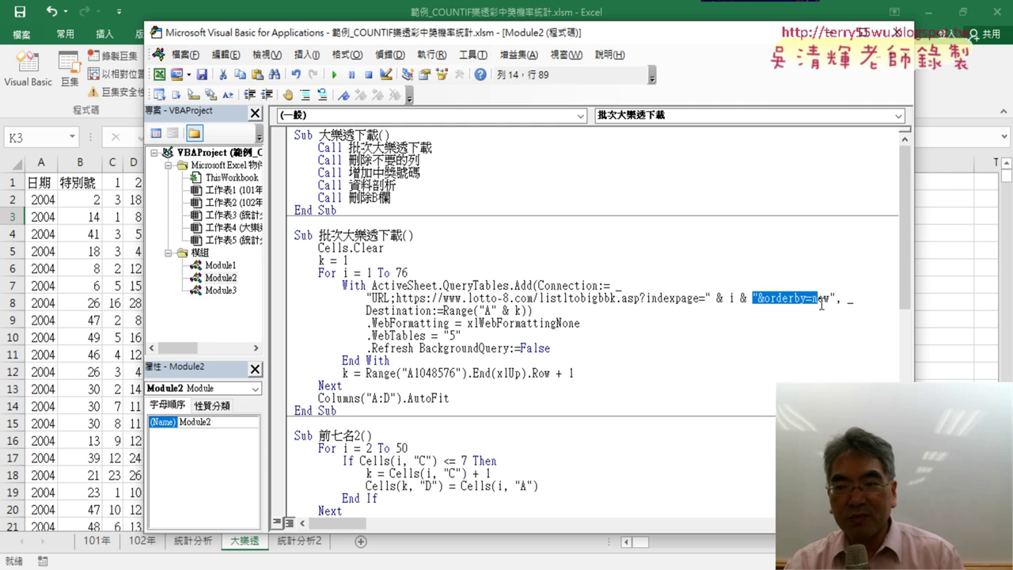
left_click(717, 298)
double_click(720, 298)
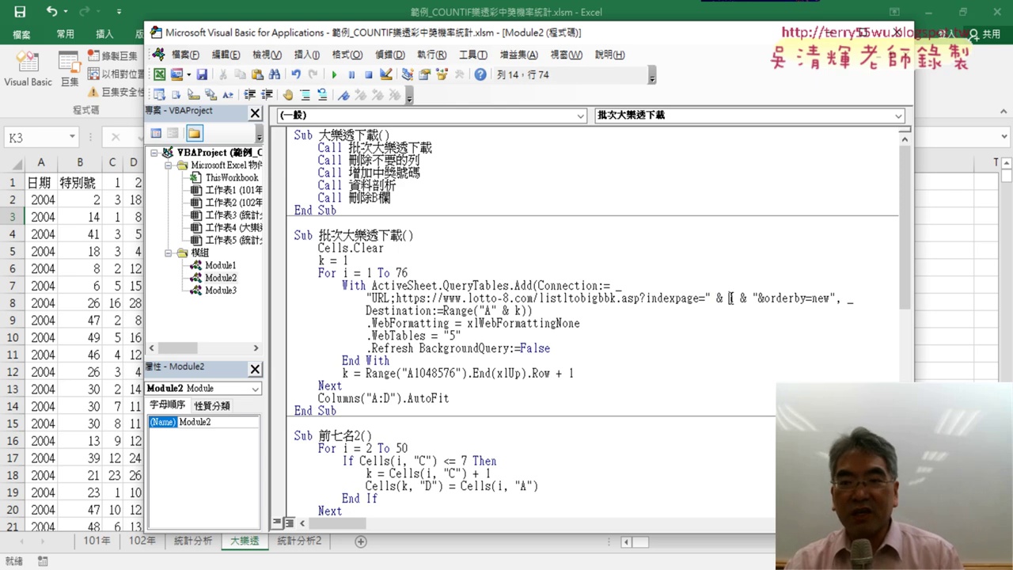
double_click(730, 299)
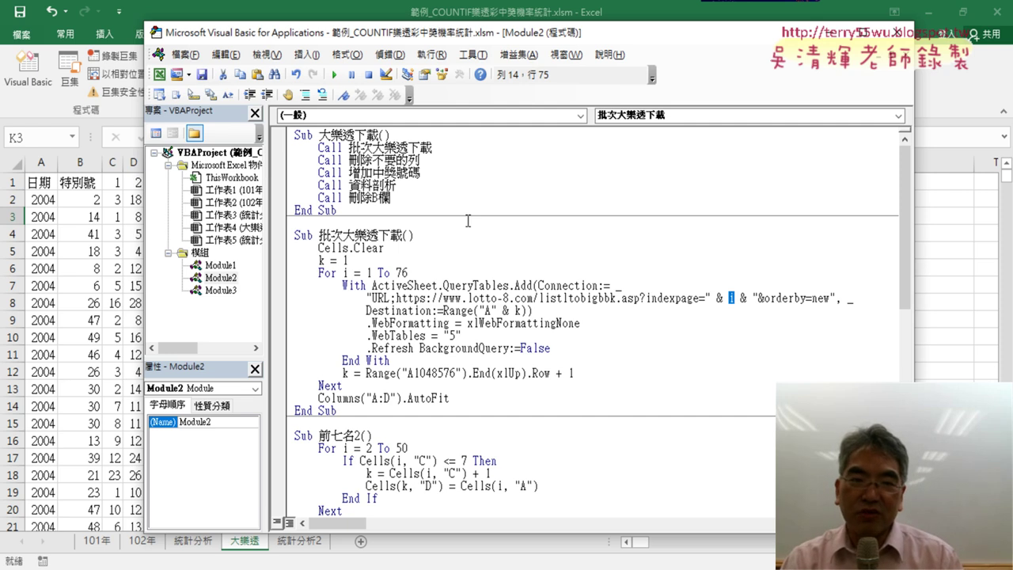
left_click_drag(487, 34, 672, 45)
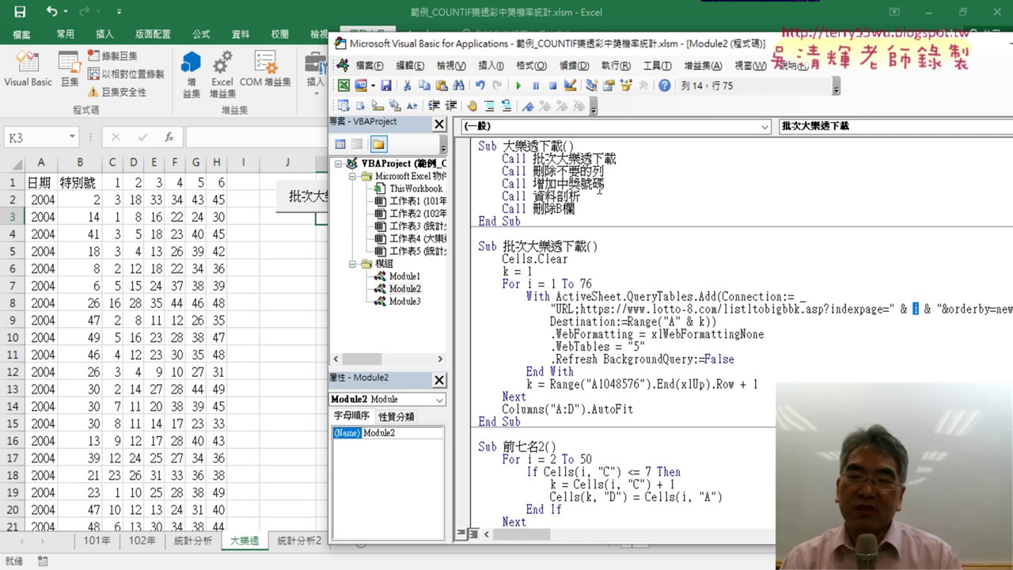
Scroll to Sub 刪除不要的列 and highlight its Range("A1").Sort, Rows delete, .Sort and xlAscending.
scroll(600, 189, "down", 1)
scroll(600, 206, "down", 3)
scroll(600, 229, "down", 4)
scroll(602, 247, "down", 1)
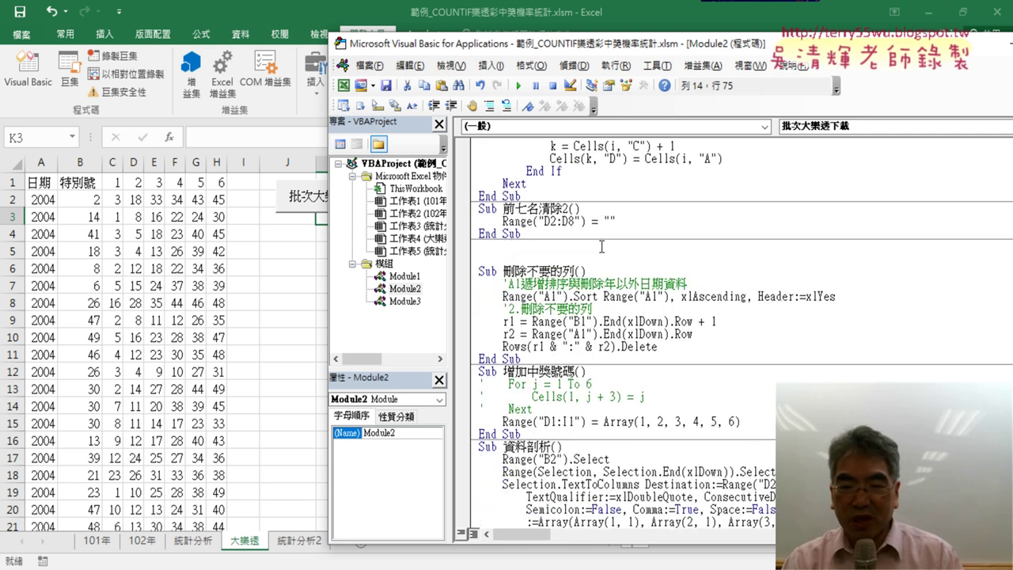
scroll(601, 247, "down", 1)
left_click_drag(502, 259, 836, 259)
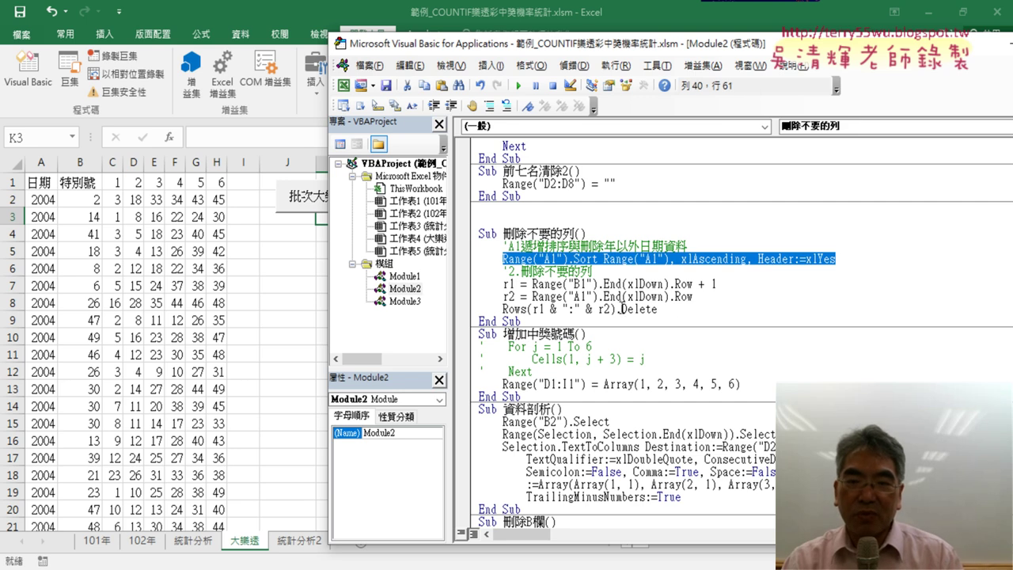
left_click_drag(658, 309, 507, 310)
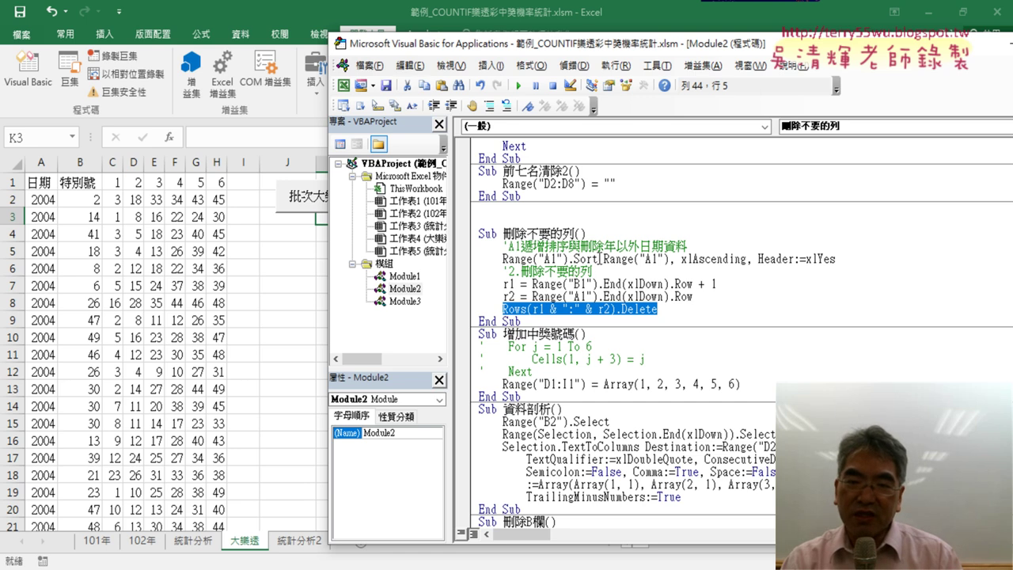
left_click_drag(599, 259, 566, 259)
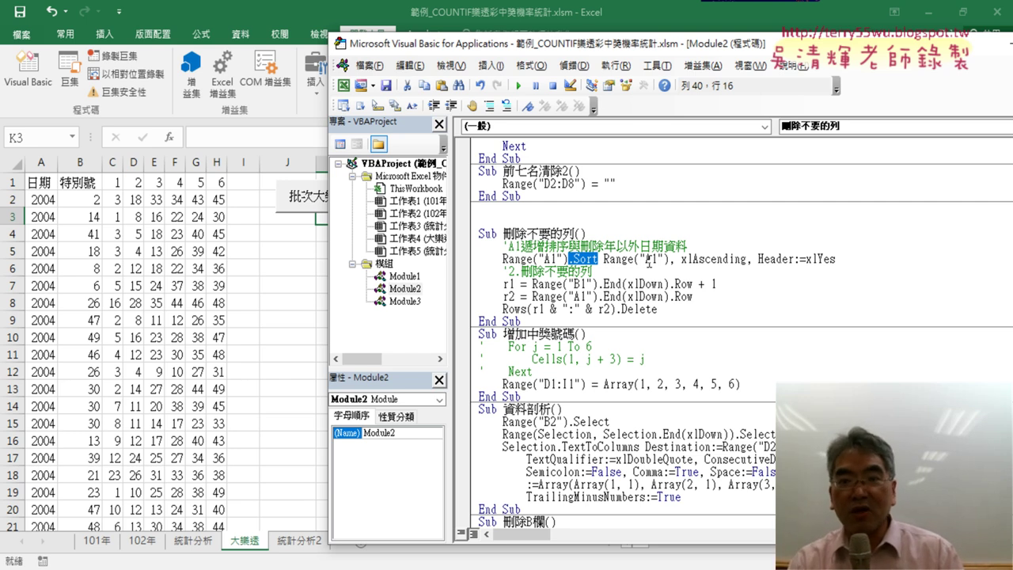
left_click_drag(681, 259, 748, 259)
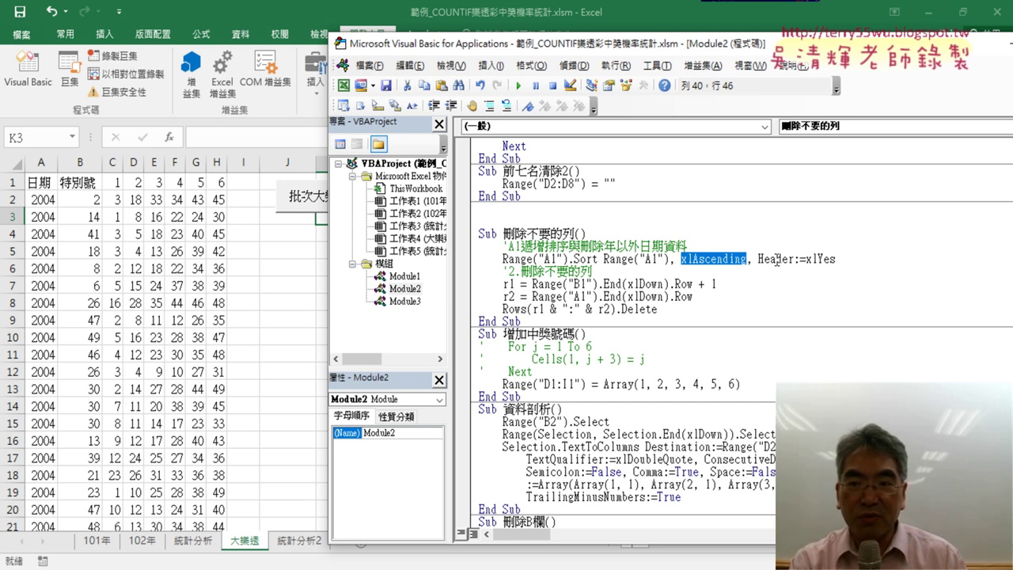
Retype the Sort arguments after Range("A1"), choosing xlAscending as the sort order.
key("Delete")
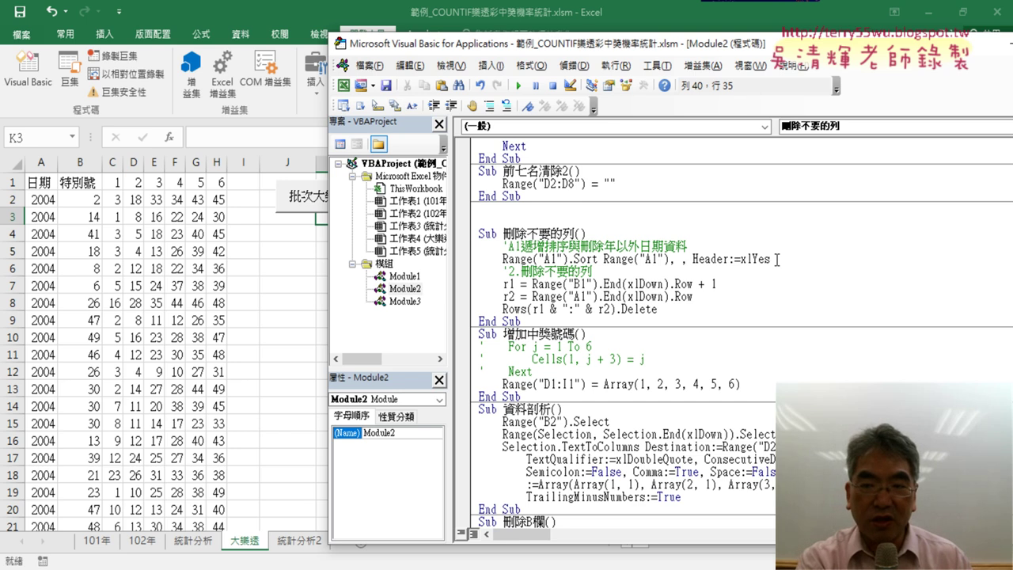
type("x")
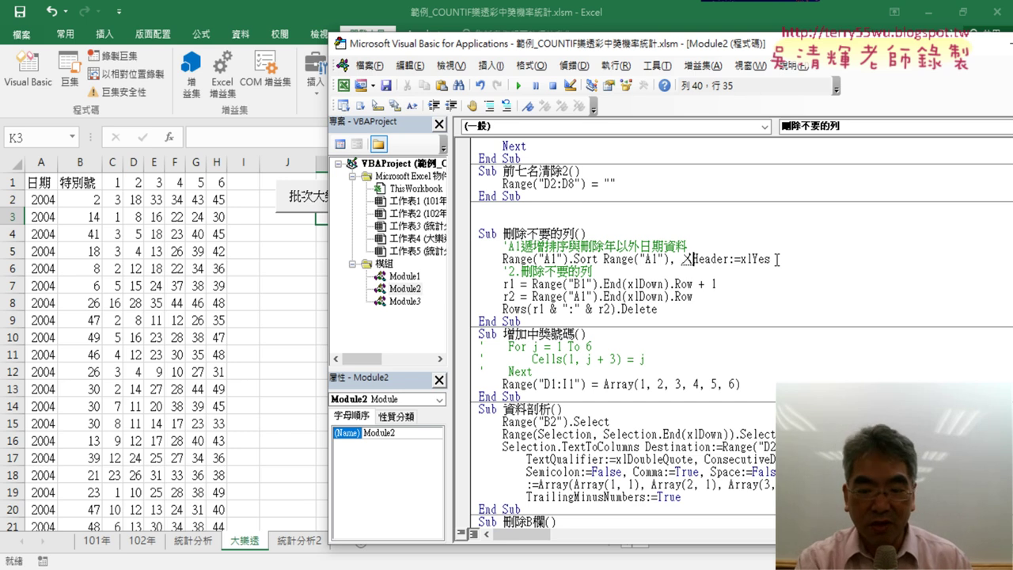
type("x")
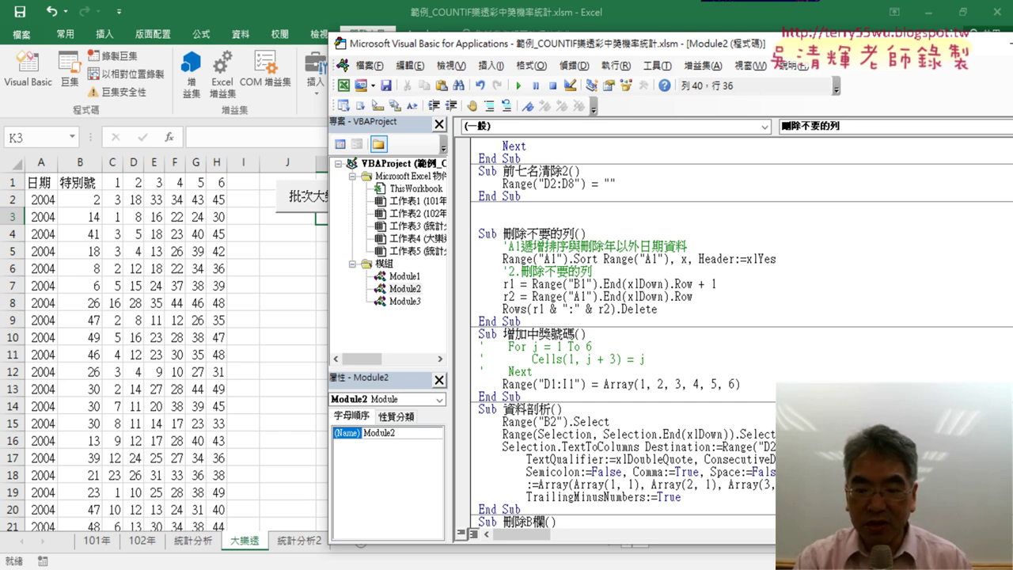
key("shift+End")
key("Delete")
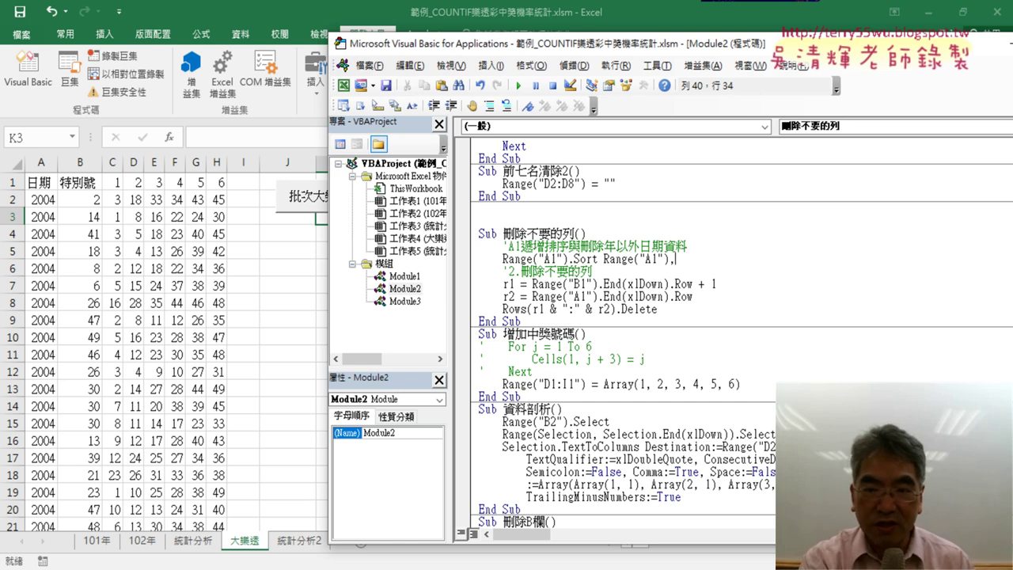
type("x")
key("BackSpace")
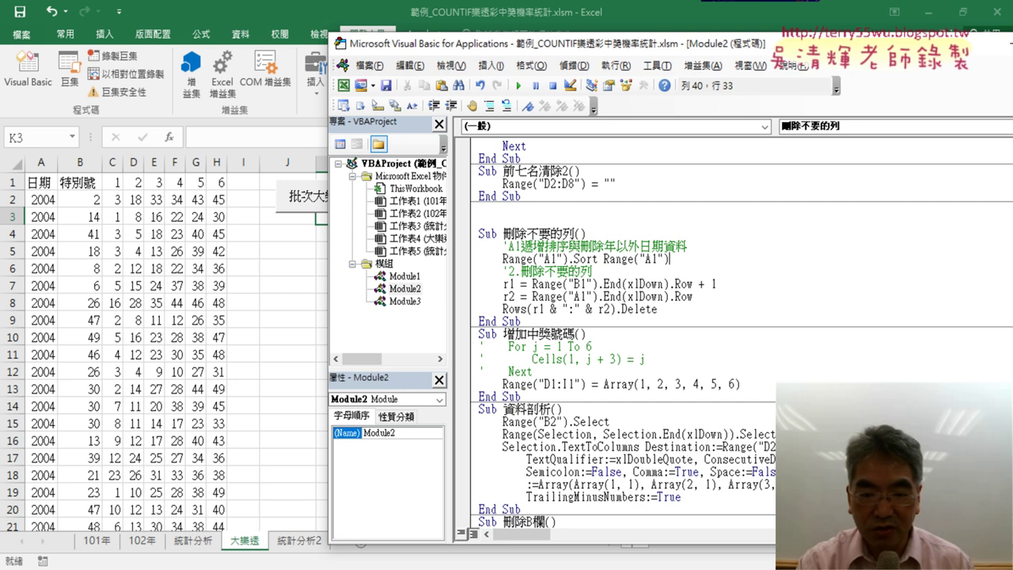
type(",")
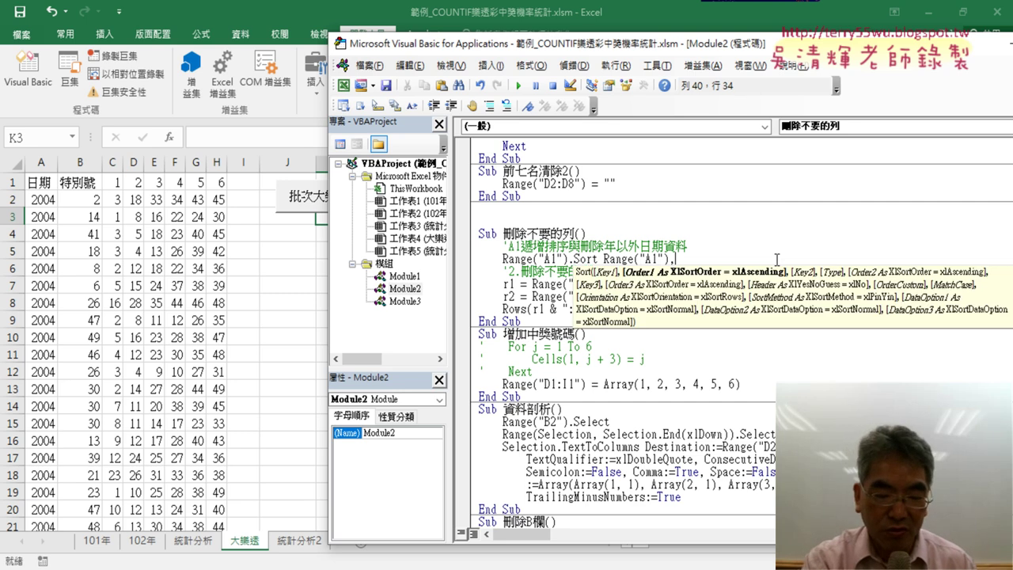
type("x")
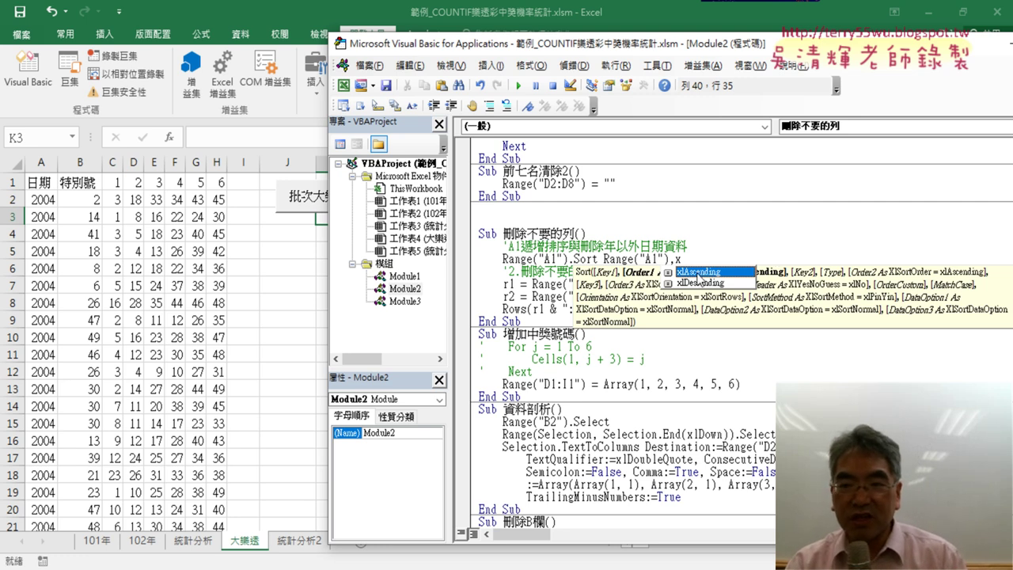
left_click(698, 285)
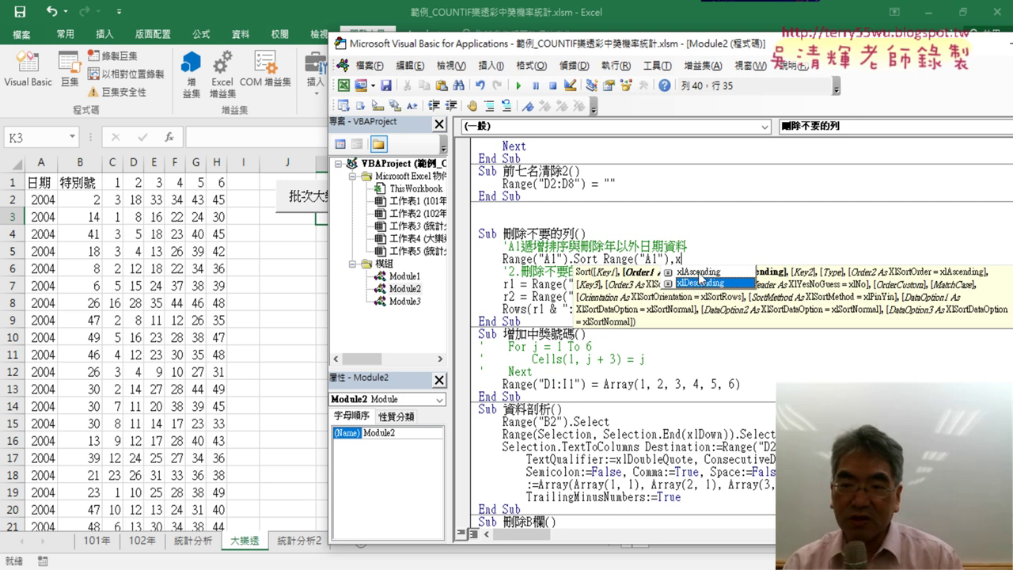
double_click(700, 273)
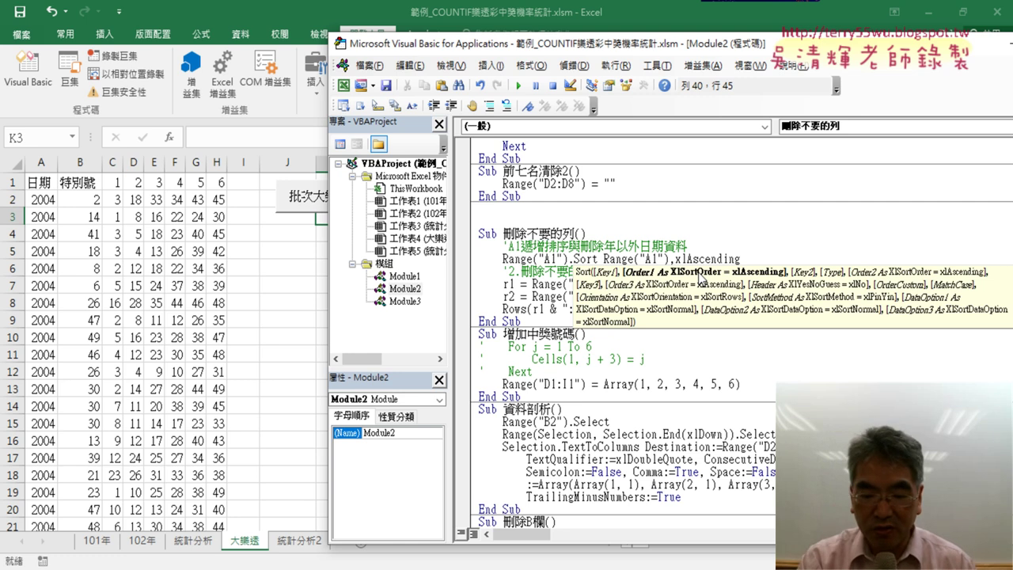
Append Header:=xlYes to the Range("A1").Sort line.
type(",")
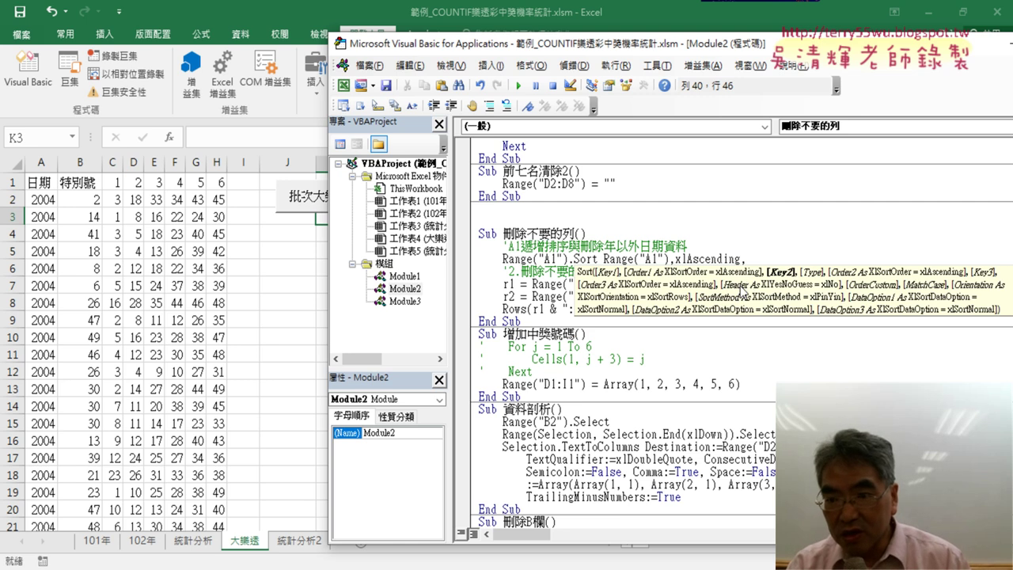
type("H")
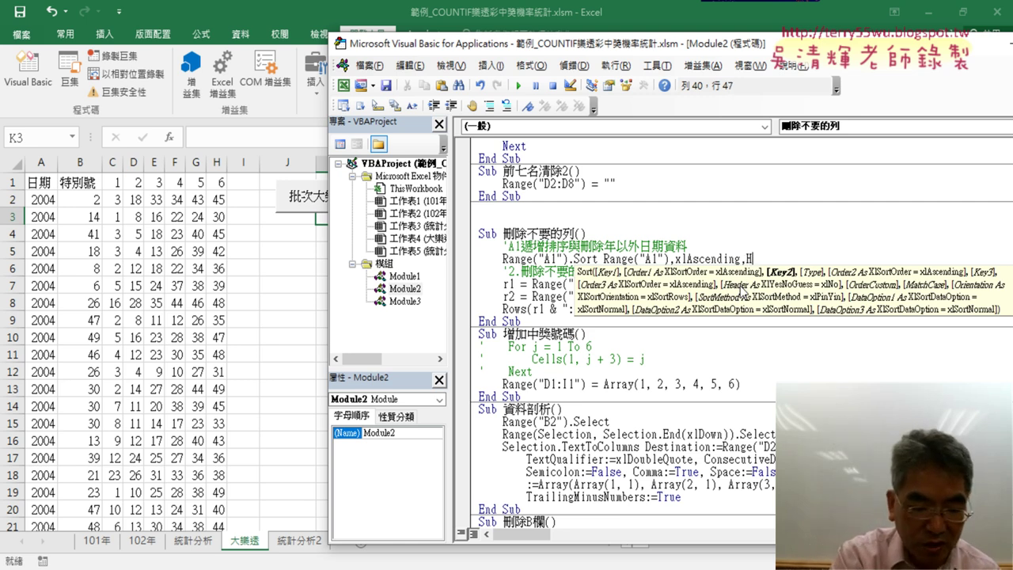
type("ea")
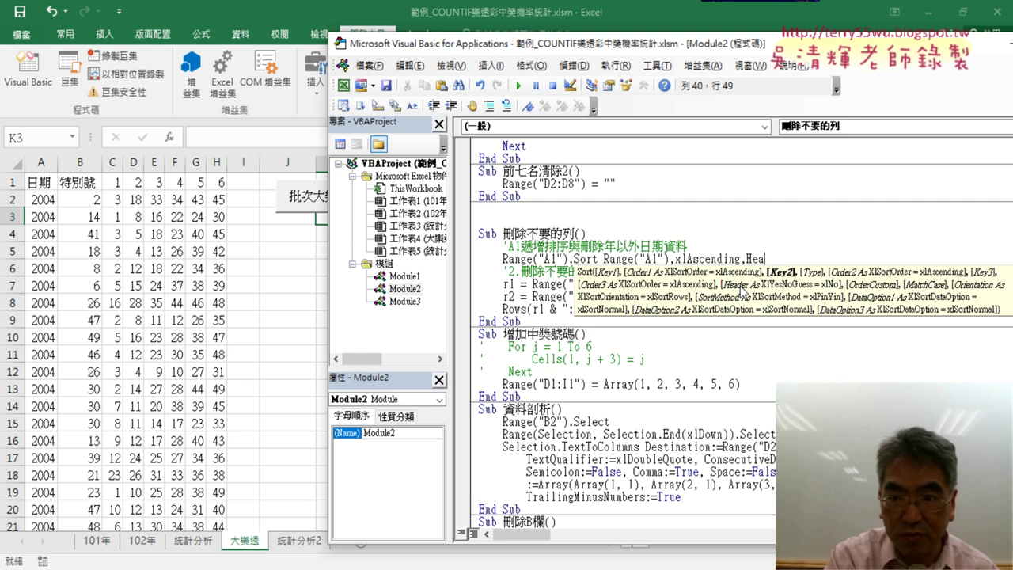
type("der")
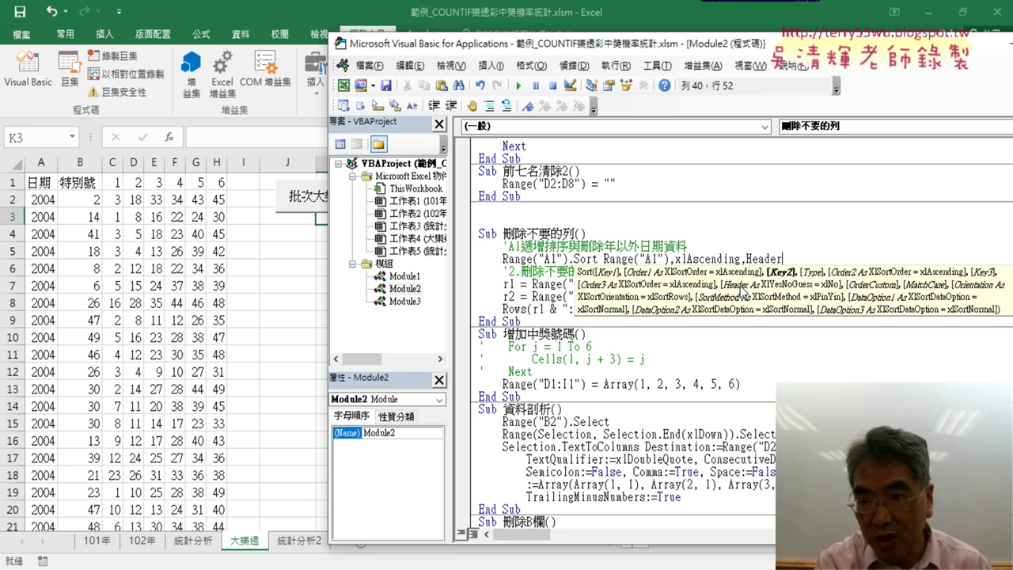
type(":")
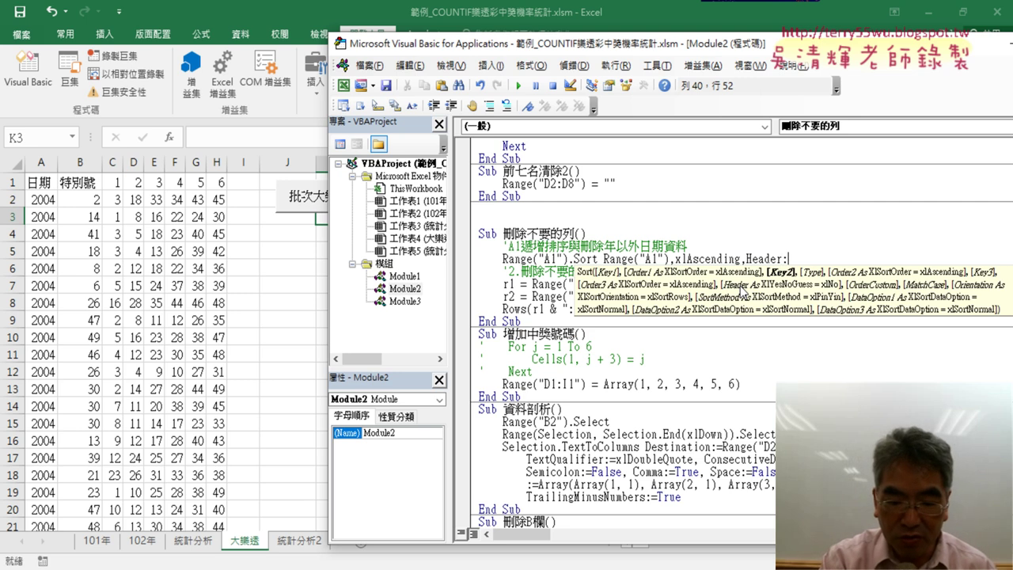
type("=")
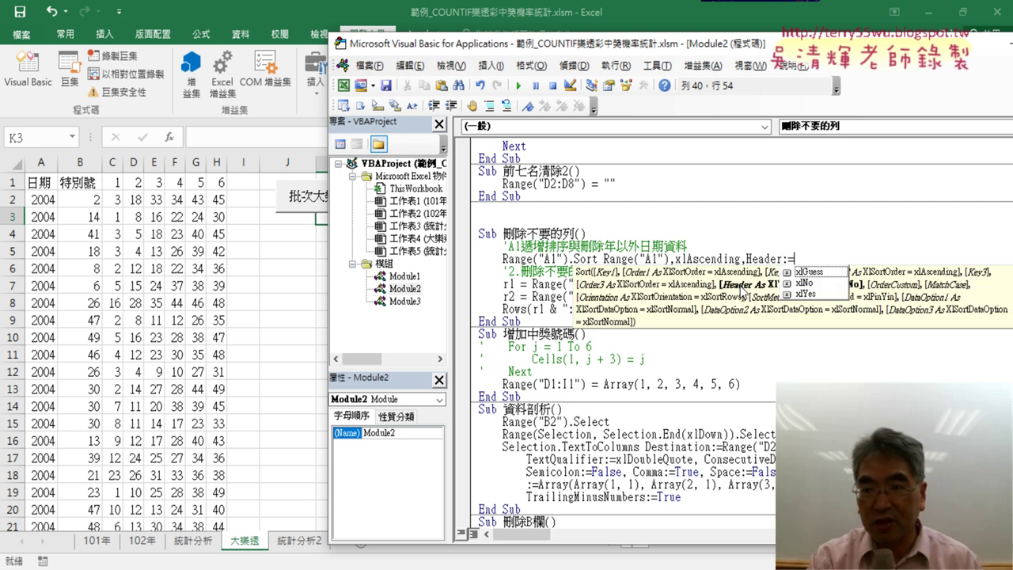
key("Down")
key("Down")
key("Down")
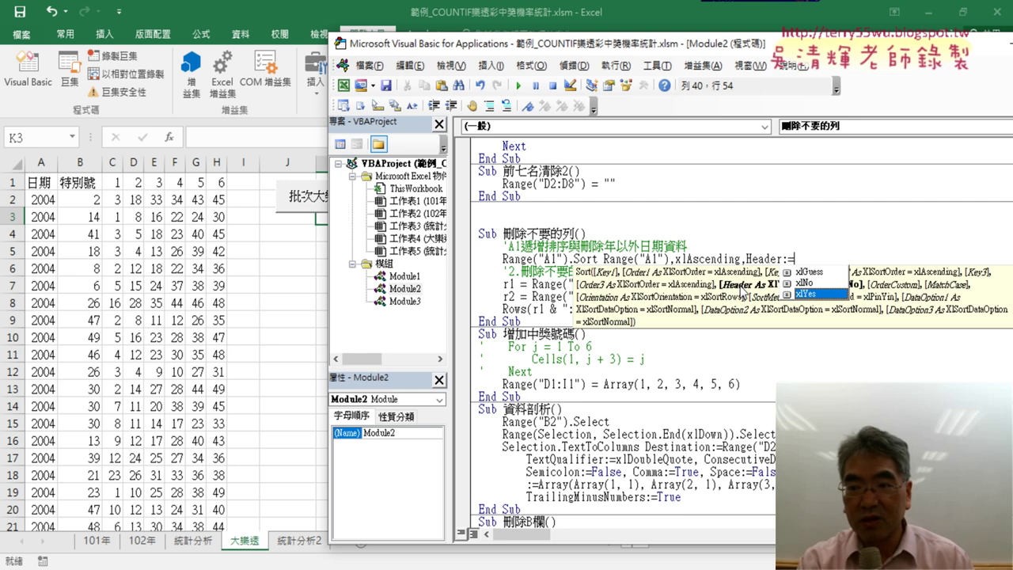
key("space")
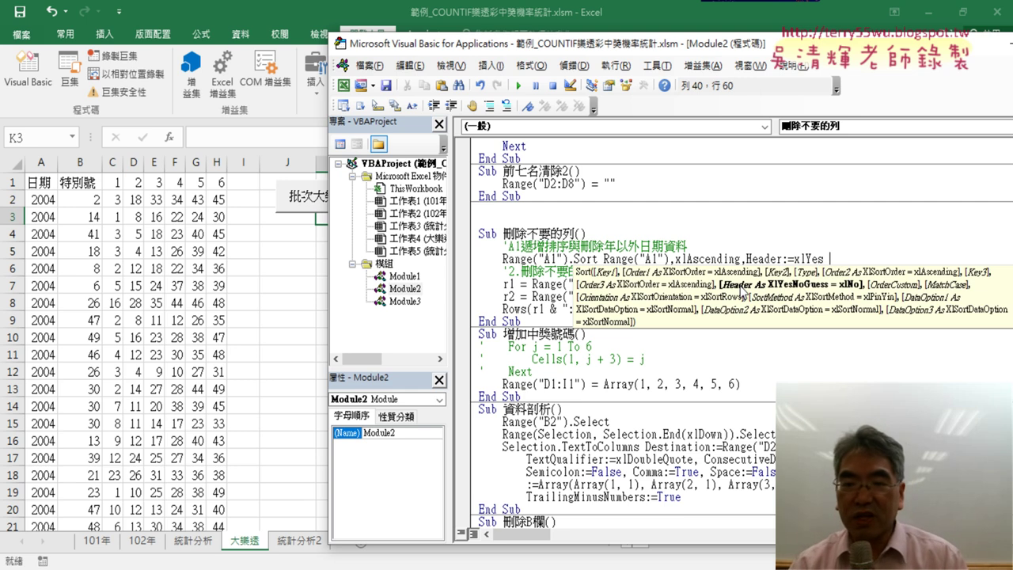
left_click(779, 235)
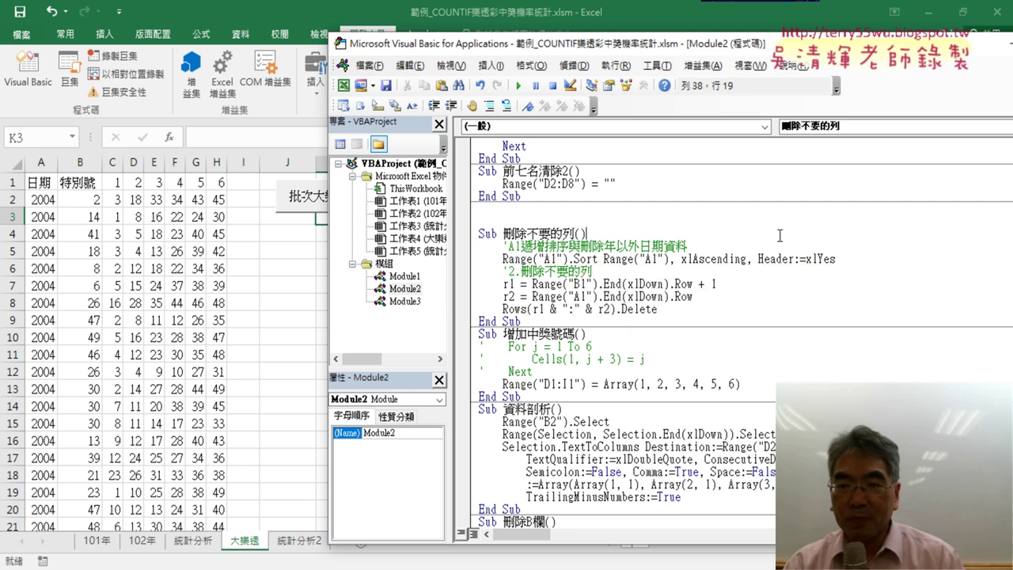
left_click_drag(838, 259, 757, 259)
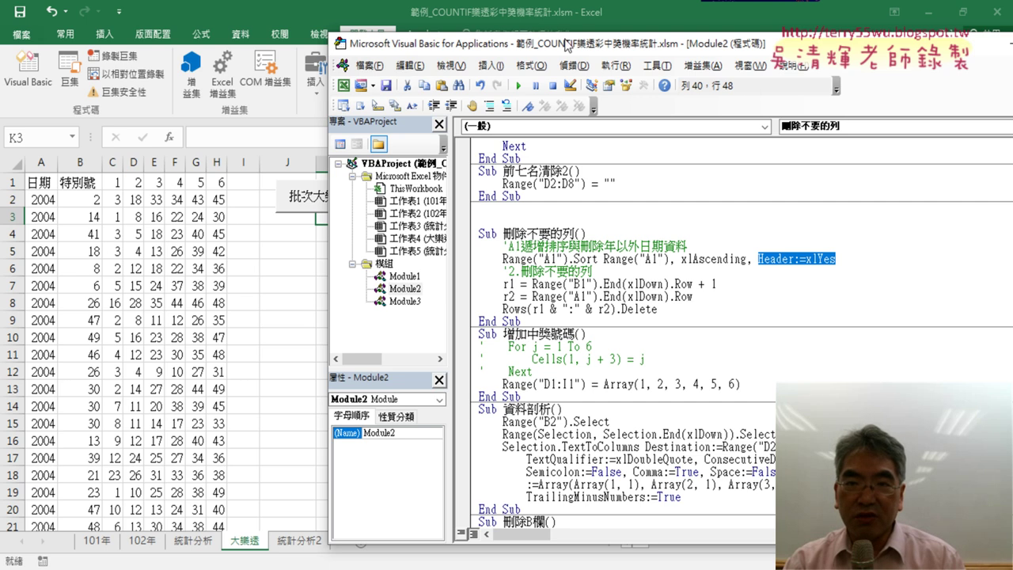
left_click_drag(569, 45, 686, 45)
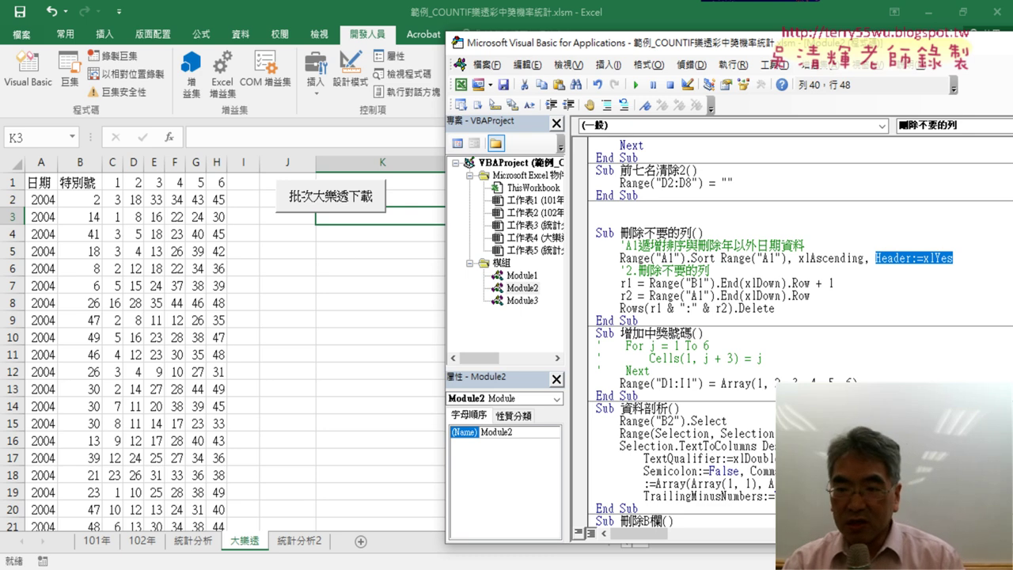
left_click(670, 366)
left_click_drag(670, 367, 595, 346)
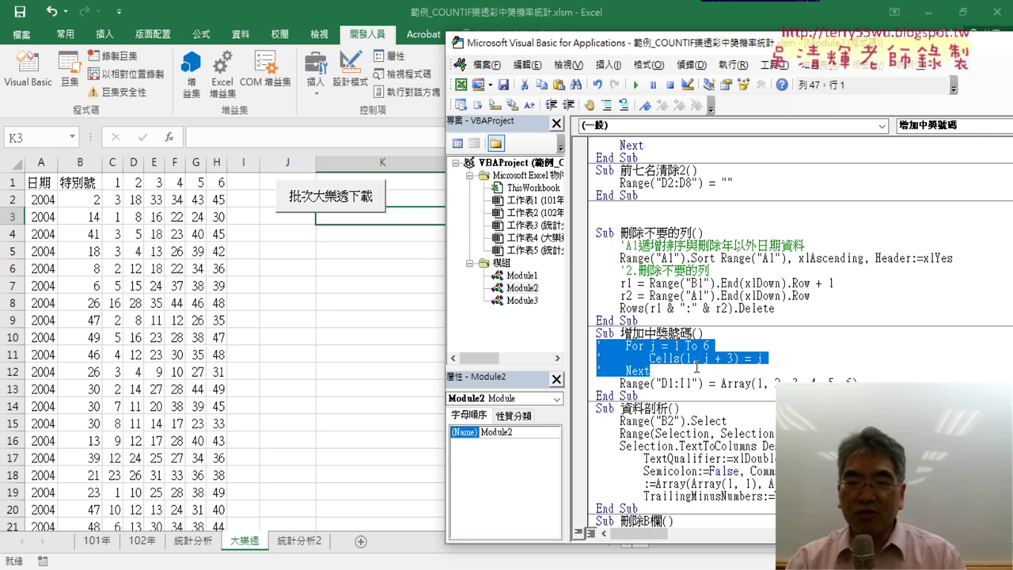
left_click_drag(722, 384, 833, 384)
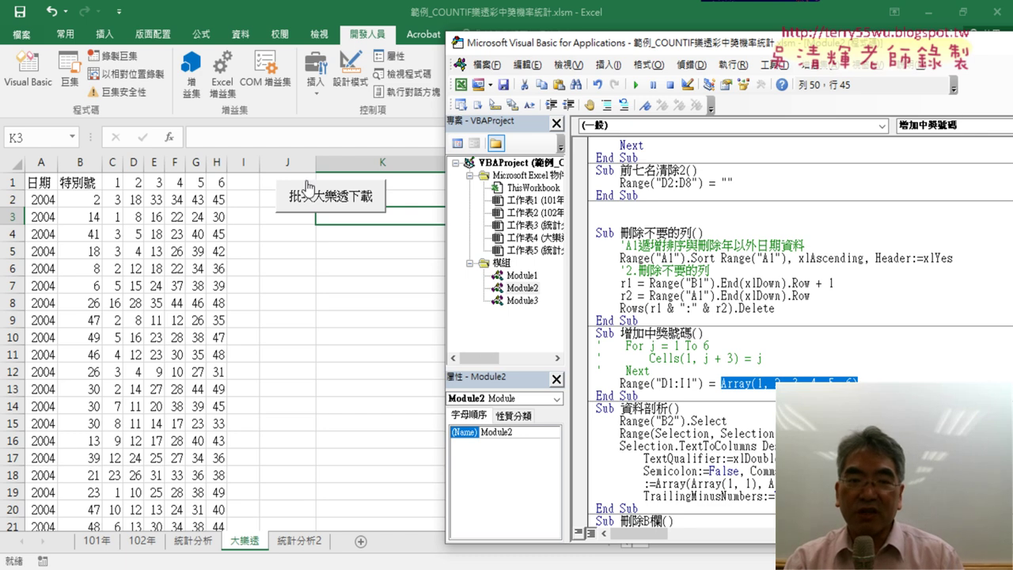
scroll(746, 405, "down", 2)
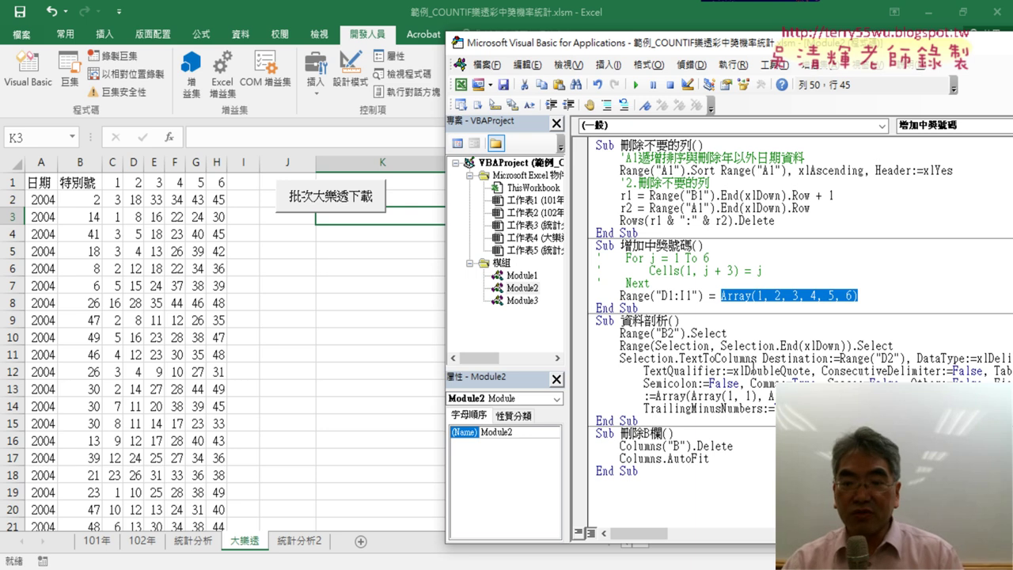
mouse_move(595, 320)
left_mouse_down()
mouse_move(625, 333)
mouse_move(638, 414)
left_mouse_up()
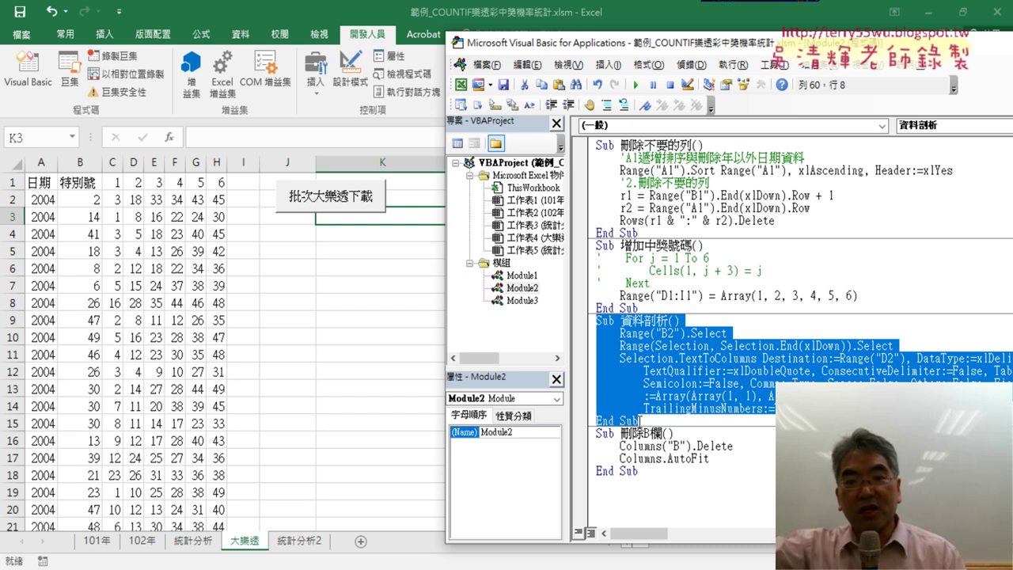
Confirm Module3 is empty, then remove it from the project without exporting.
double_click(528, 302)
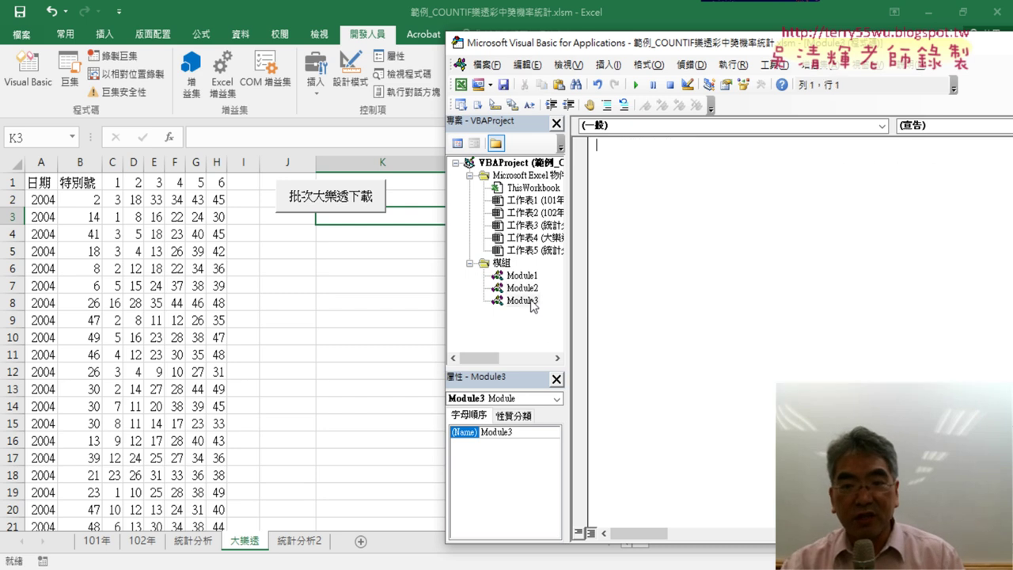
double_click(524, 288)
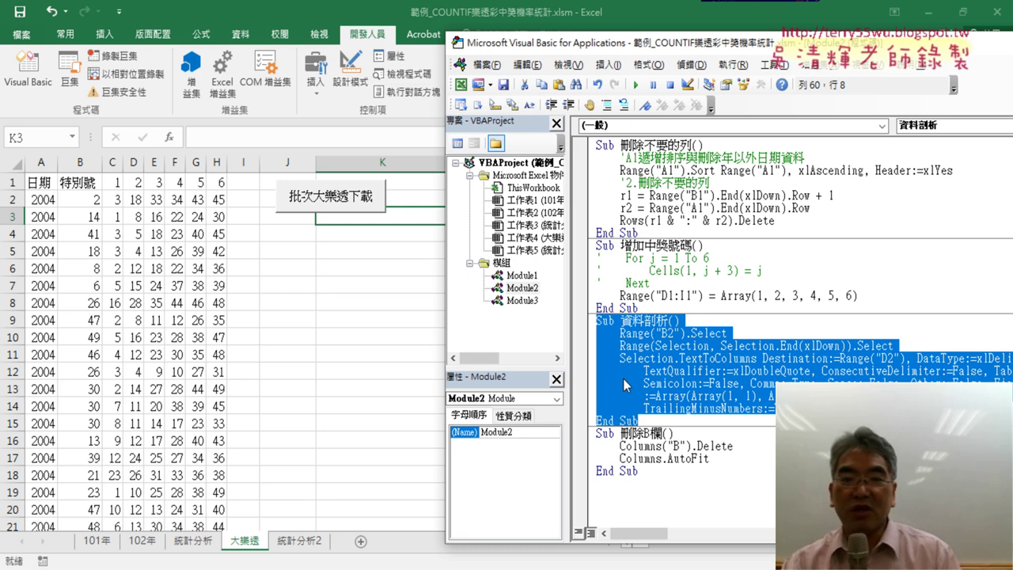
right_click(535, 304)
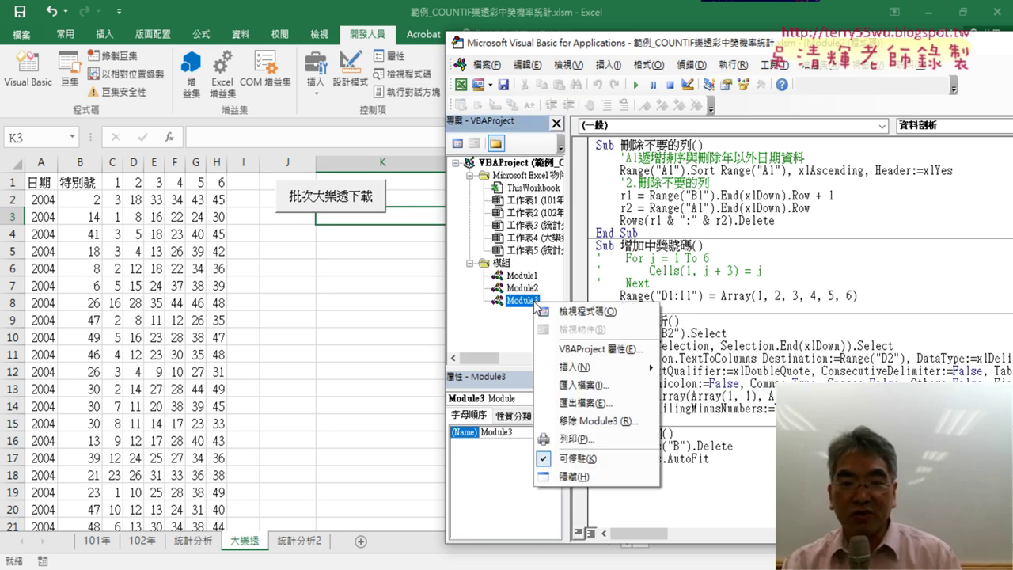
left_click(587, 422)
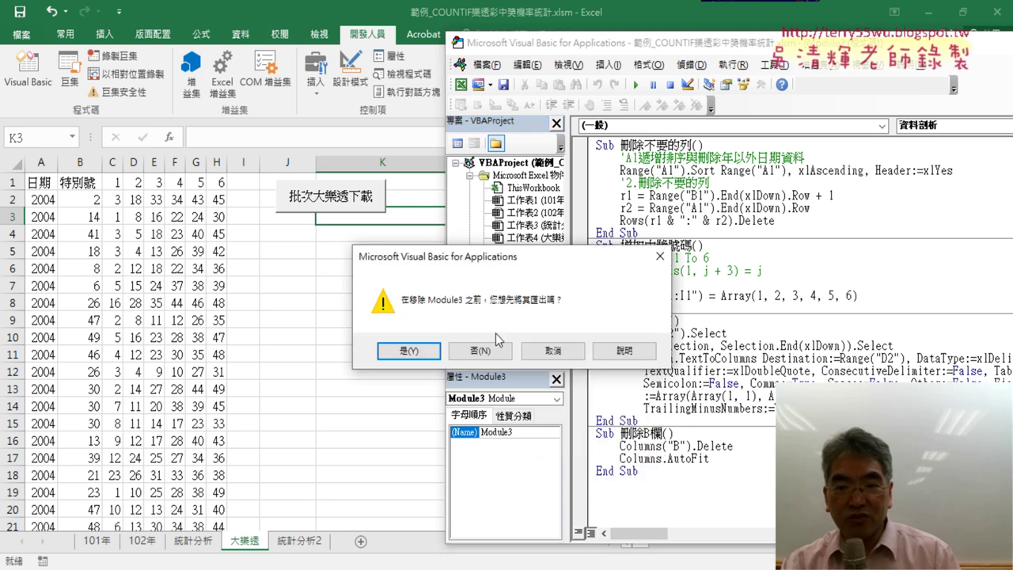
left_click(484, 351)
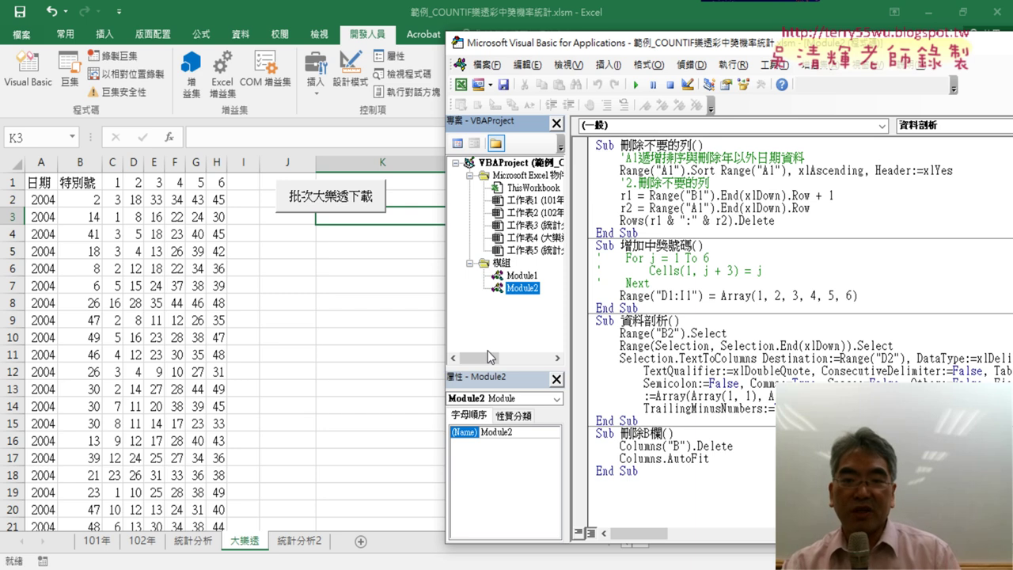
double_click(520, 275)
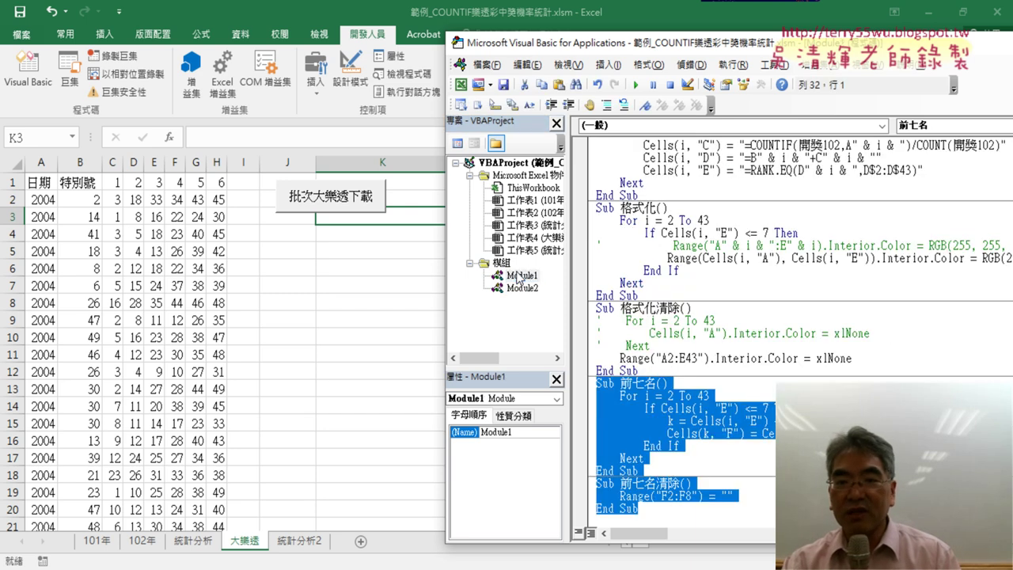
double_click(520, 288)
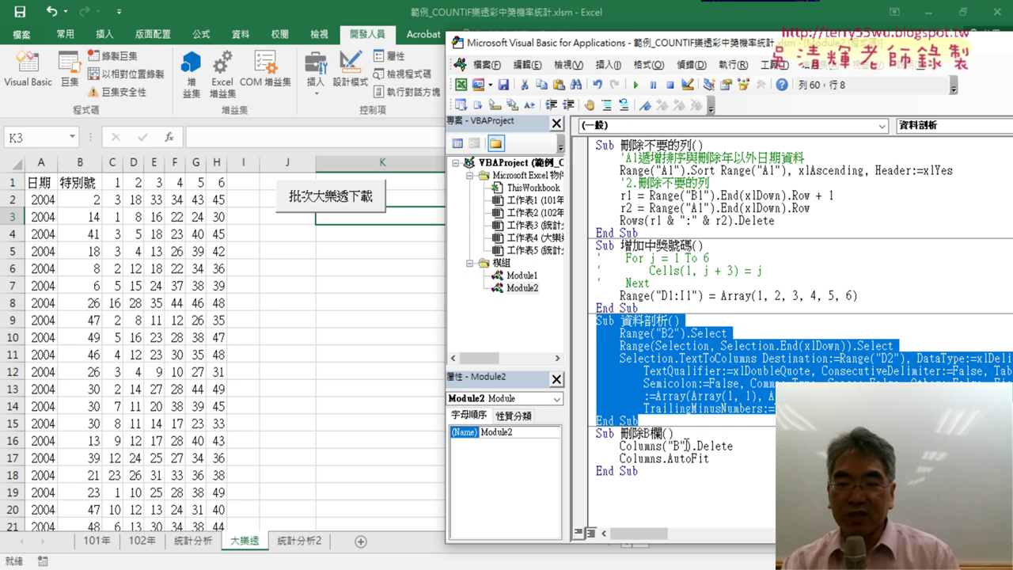
left_click_drag(621, 446, 655, 446)
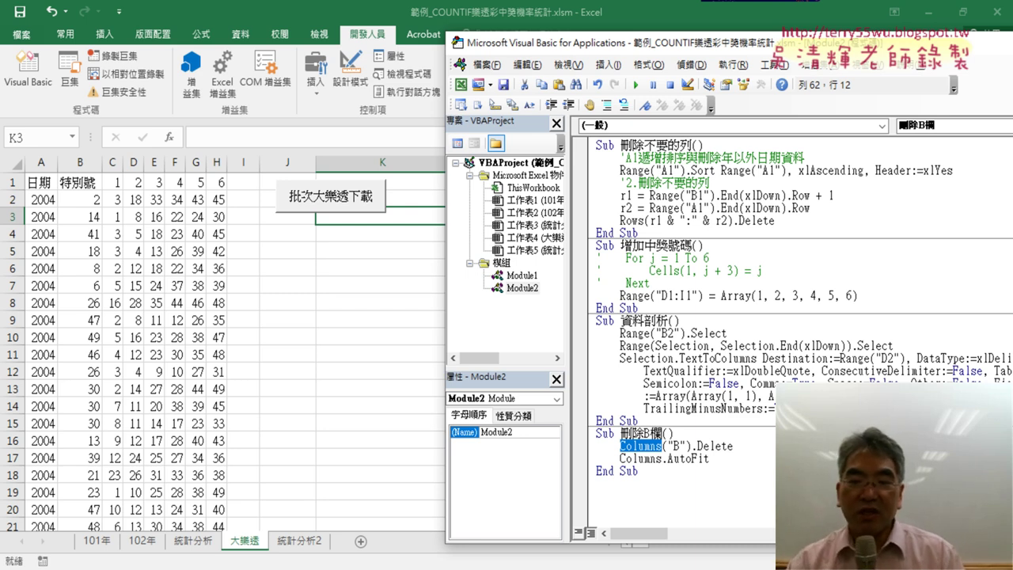
left_click_drag(710, 459, 667, 460)
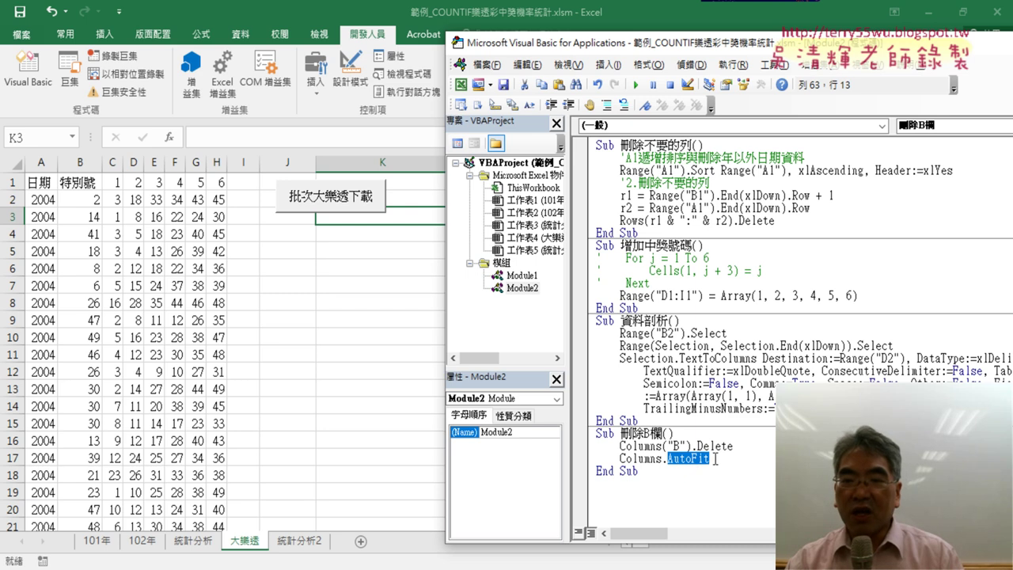
scroll(682, 236, "up", 1)
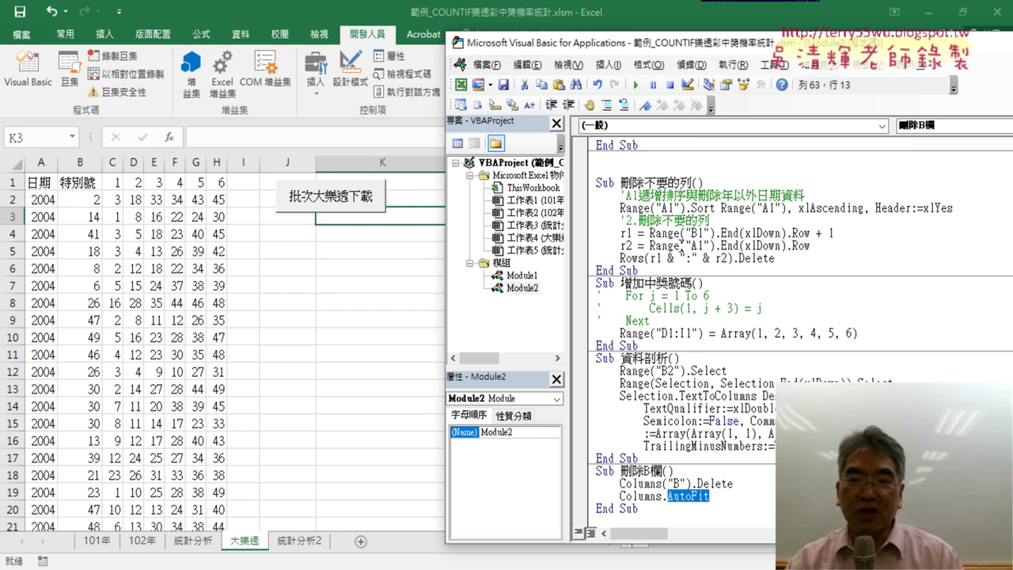
left_click(663, 249)
left_click(654, 333)
left_click(674, 410)
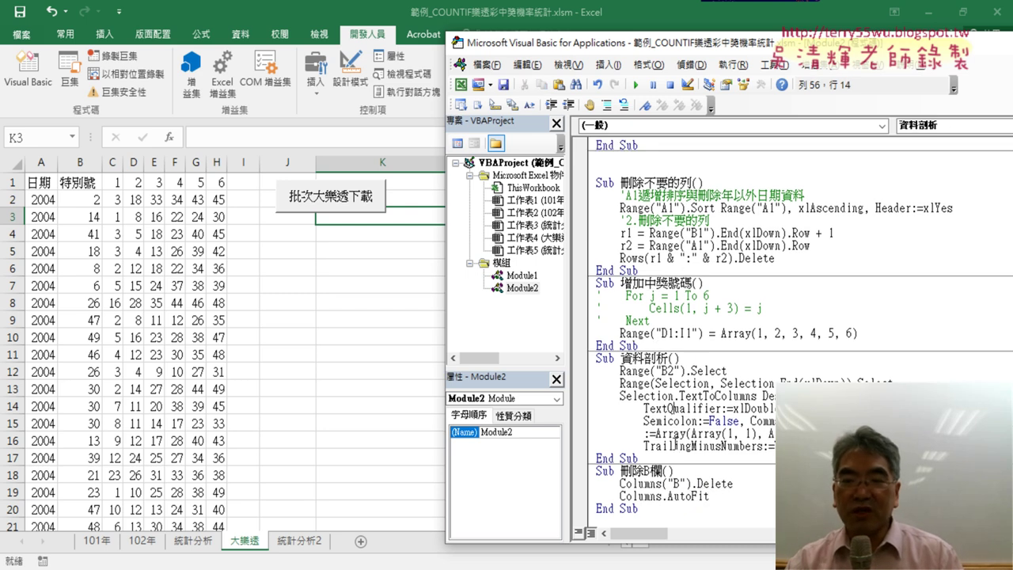
key("Up")
key("Up")
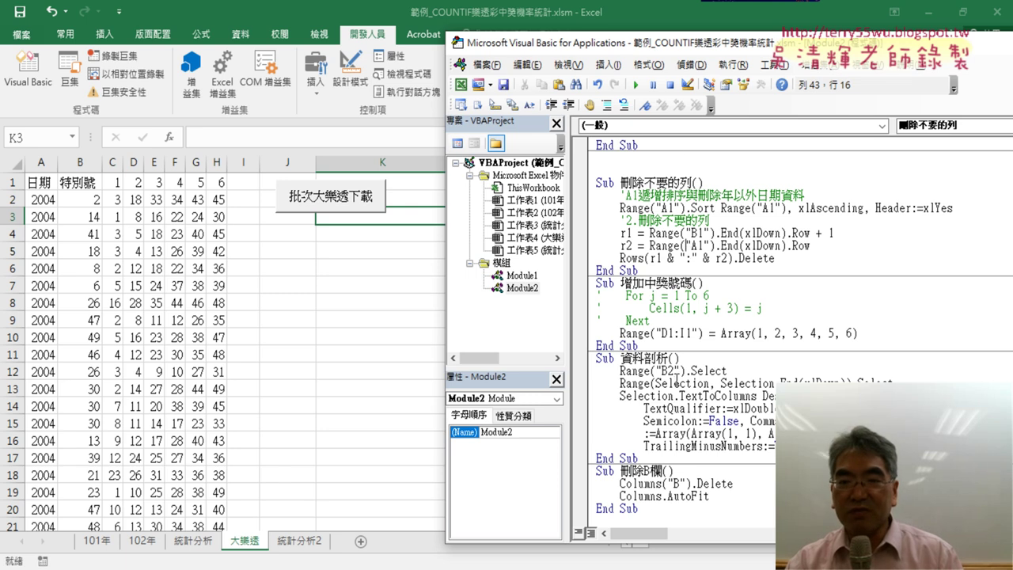
scroll(675, 310, "up", 2)
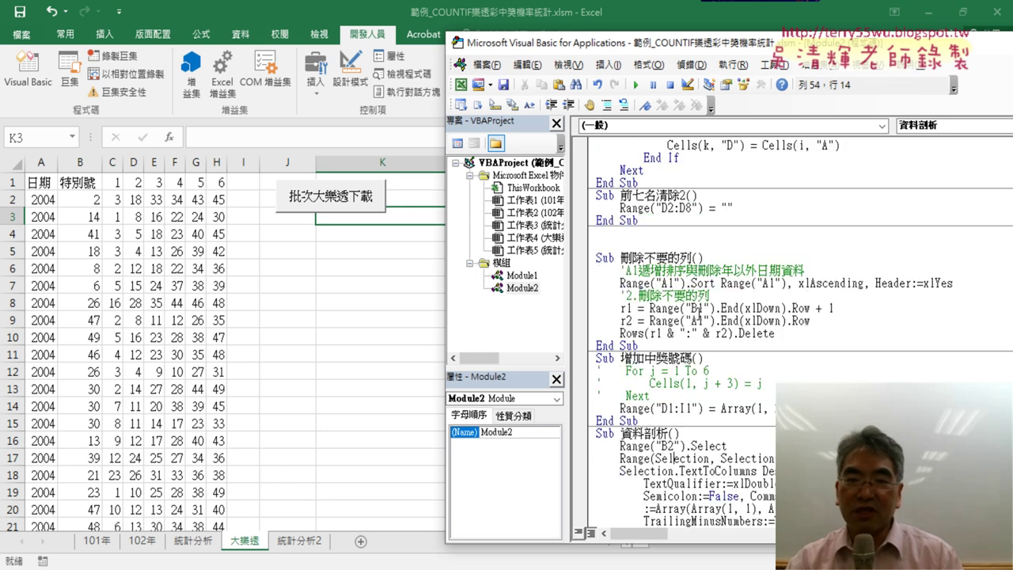
scroll(699, 313, "up", 4)
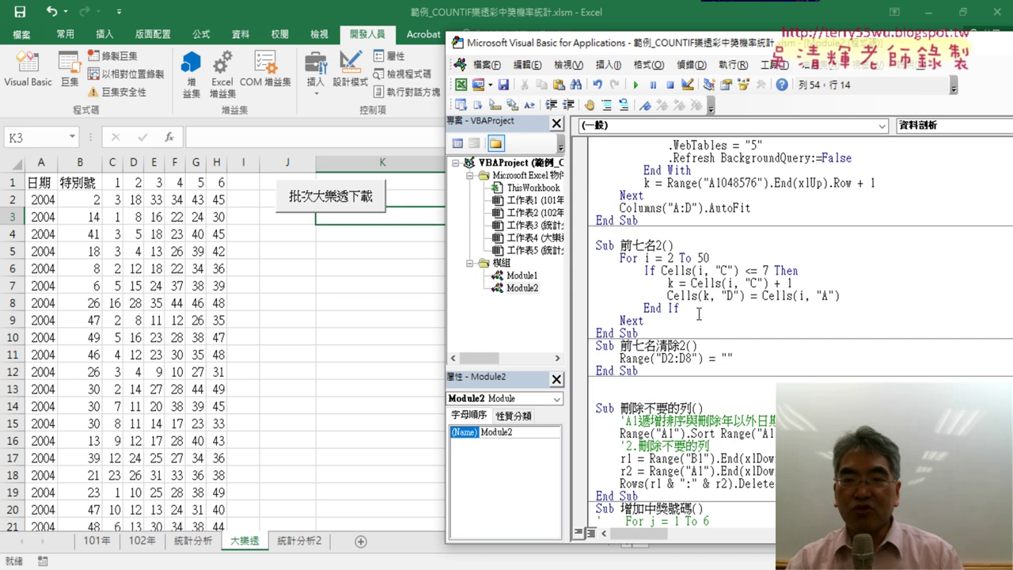
scroll(699, 313, "up", 4)
scroll(699, 312, "up", 2)
Review the master macro's five Call lines and assign 大樂透下載 to the sheet button.
left_click(638, 170)
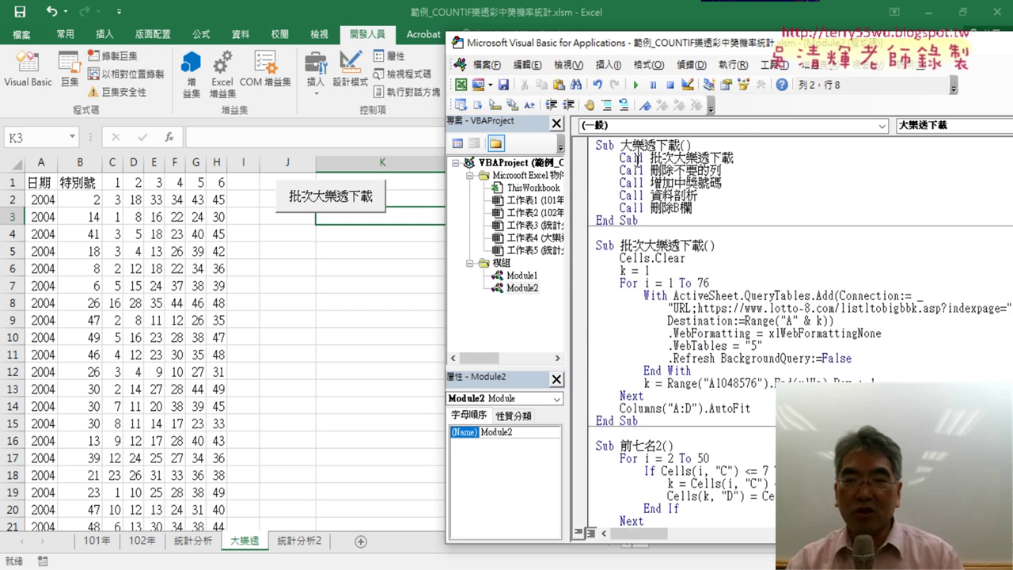
left_click_drag(713, 208, 596, 157)
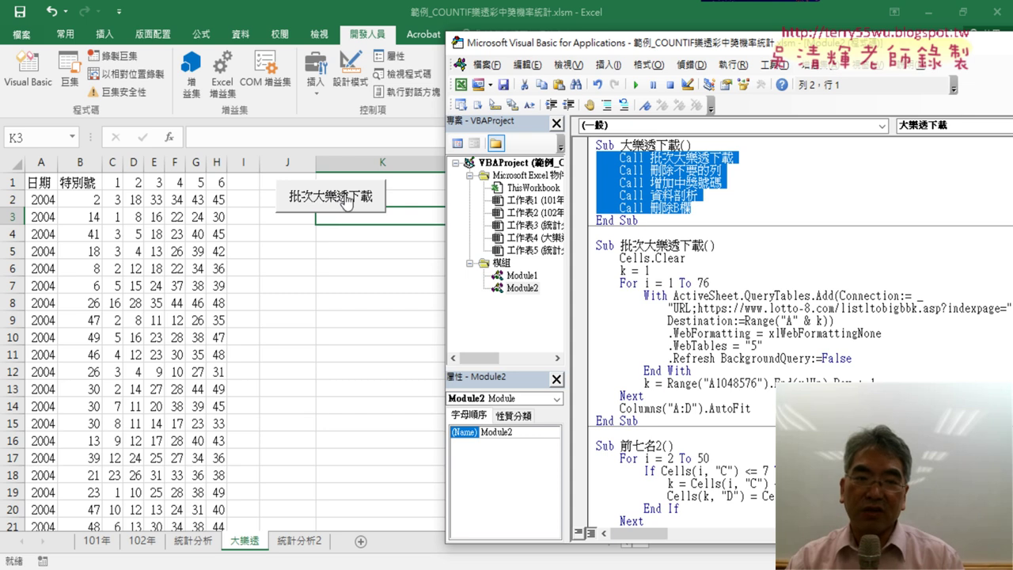
right_click(339, 204)
left_click(389, 319)
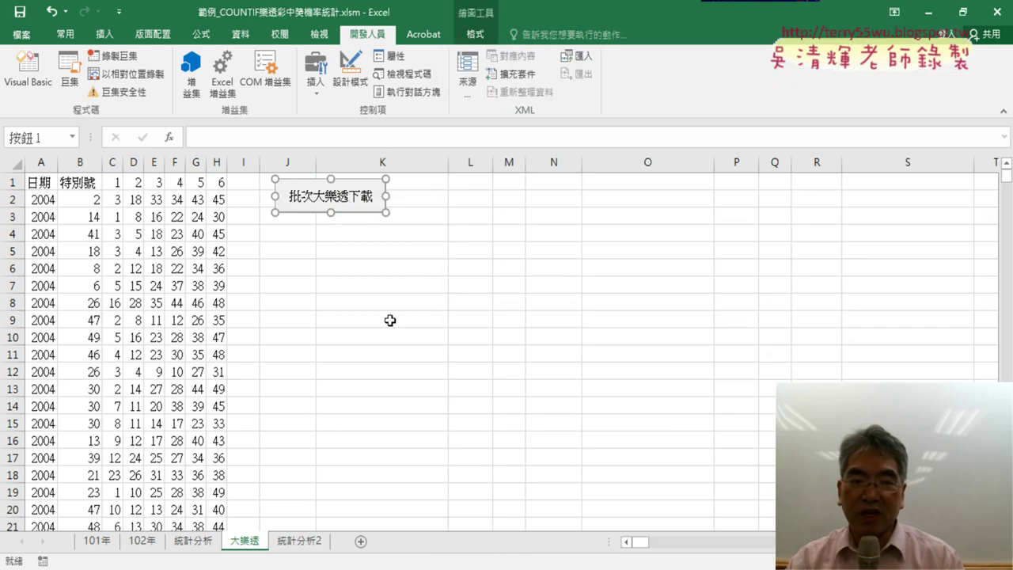
left_click(285, 217)
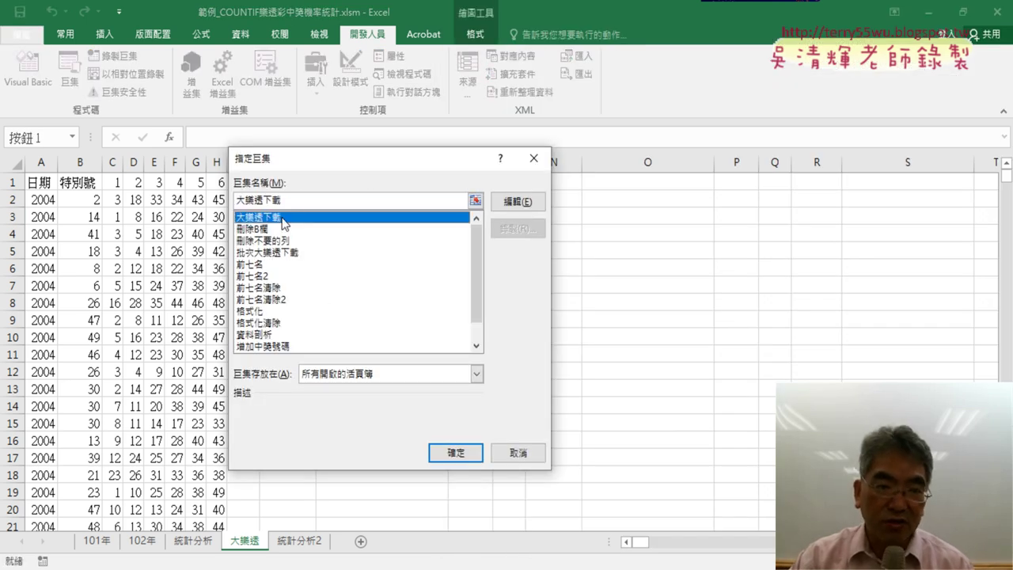
right_click(263, 202)
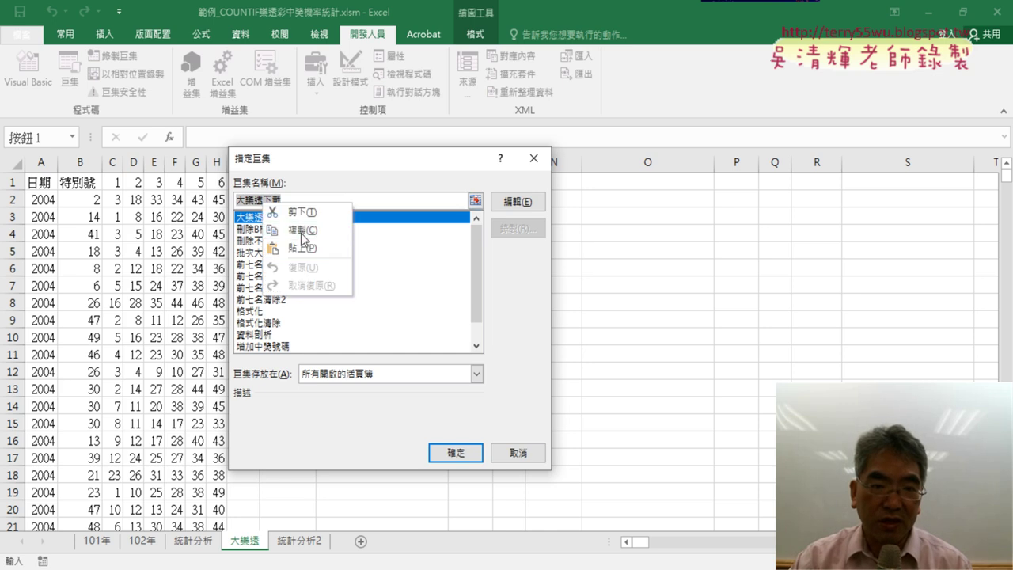
left_click(285, 227)
left_click(462, 454)
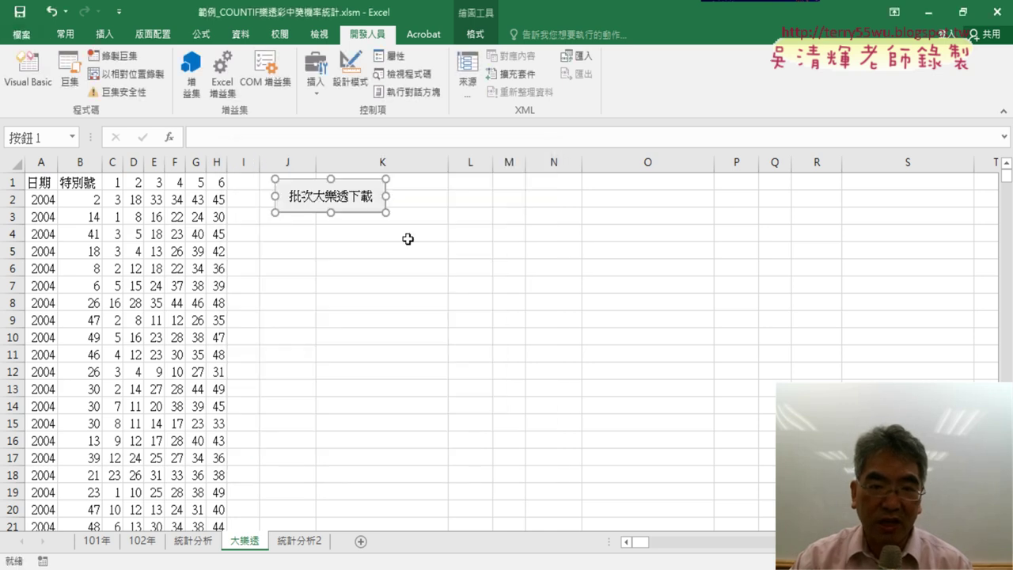
Relabel the button 大樂透下載 and run it to download the lottery data.
left_click(291, 195)
key("Delete")
key("Delete")
key("Delete")
key("Delete")
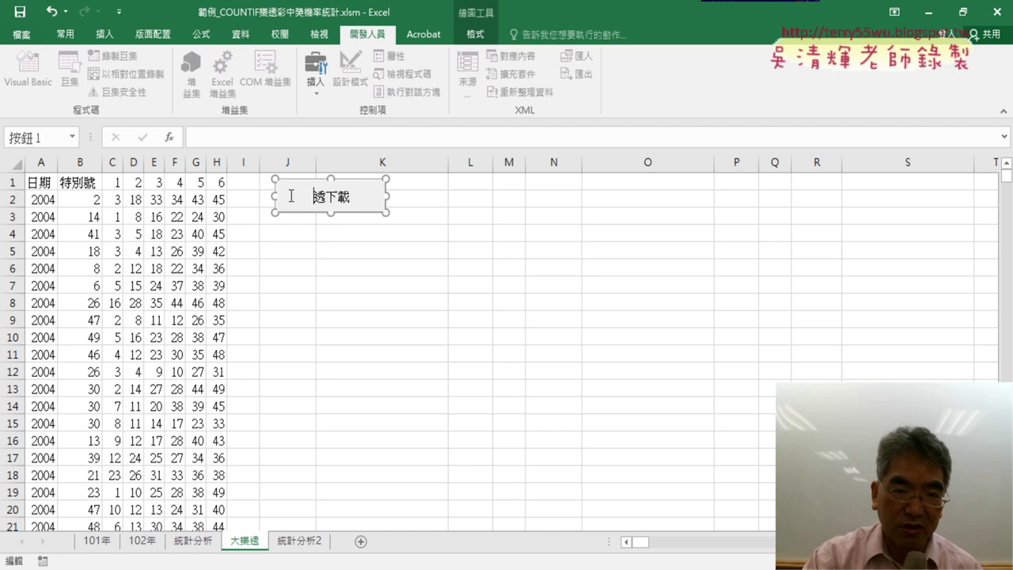
key("Delete")
key("Delete")
key("Delete")
type("大樂透下載")
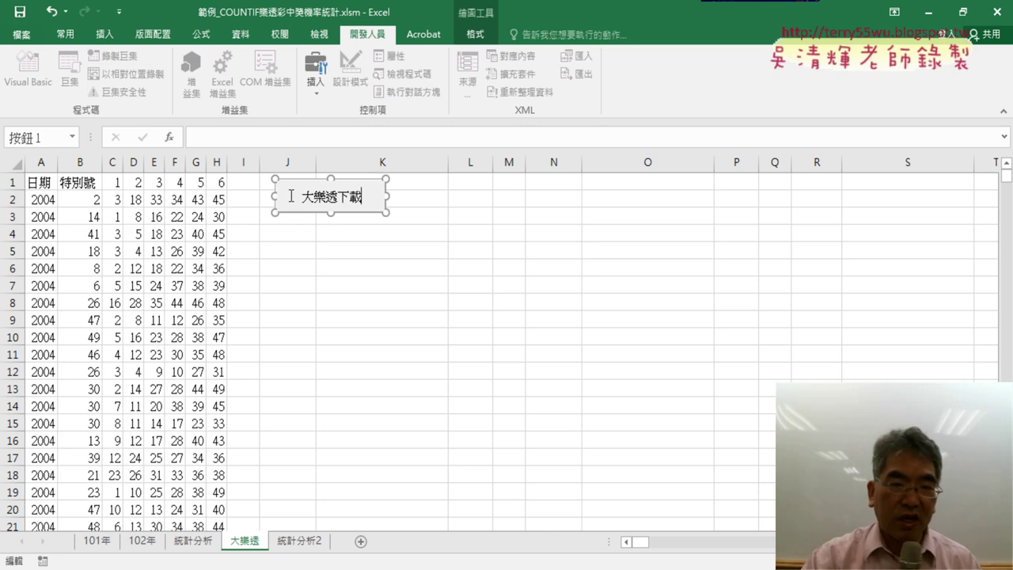
left_click(491, 336)
left_click(353, 204)
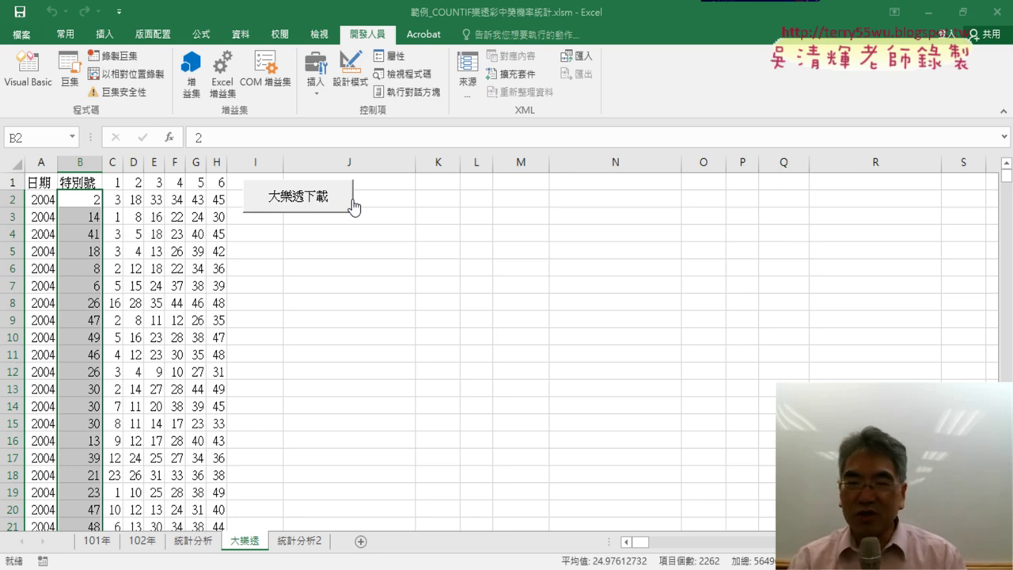
Move the 大樂透下載 button right into column J.
right_click(335, 191)
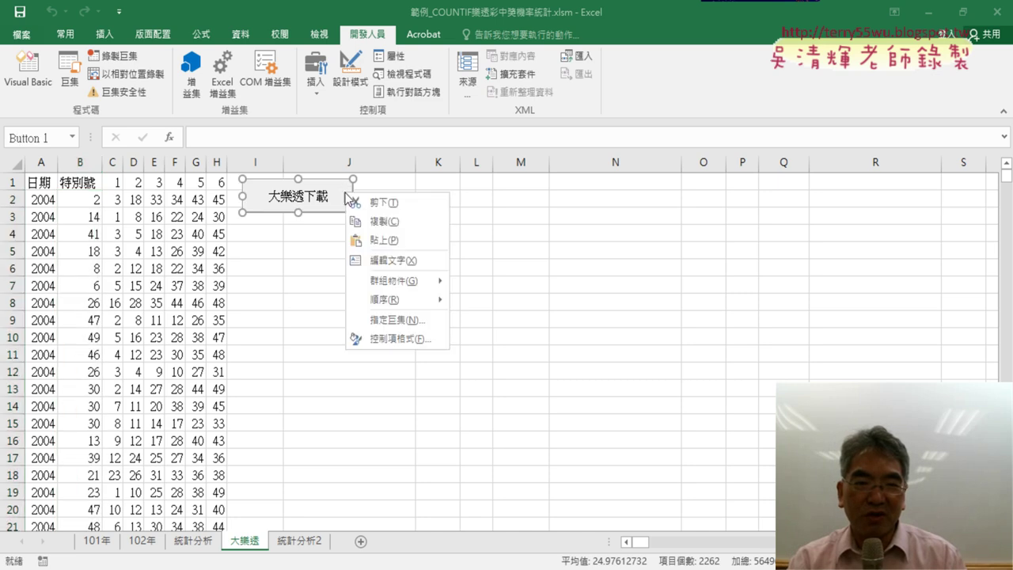
key("Escape")
left_click_drag(335, 187, 372, 189)
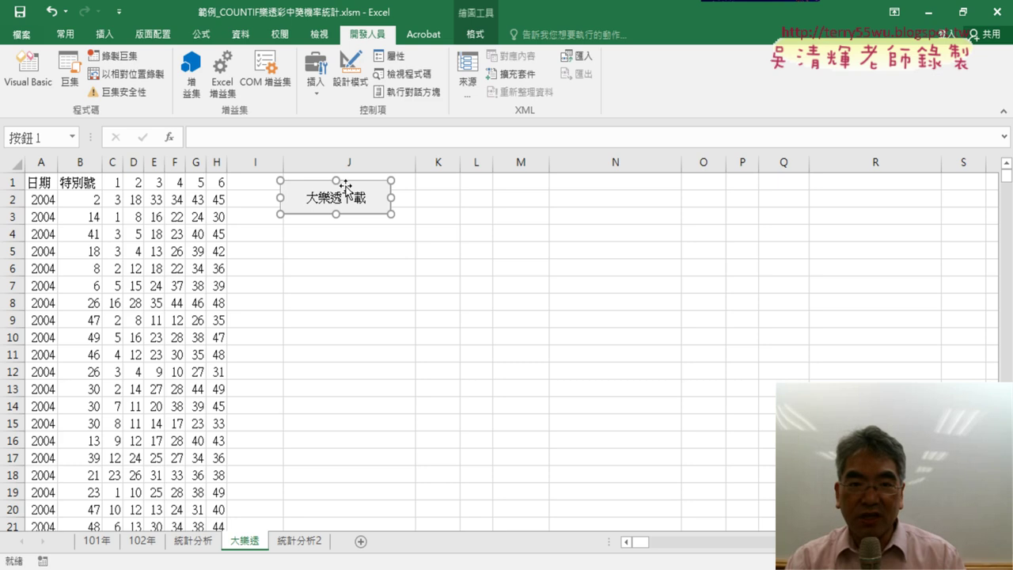
Set the button's object positioning to 'Don't move or size with cells'.
right_click(373, 189)
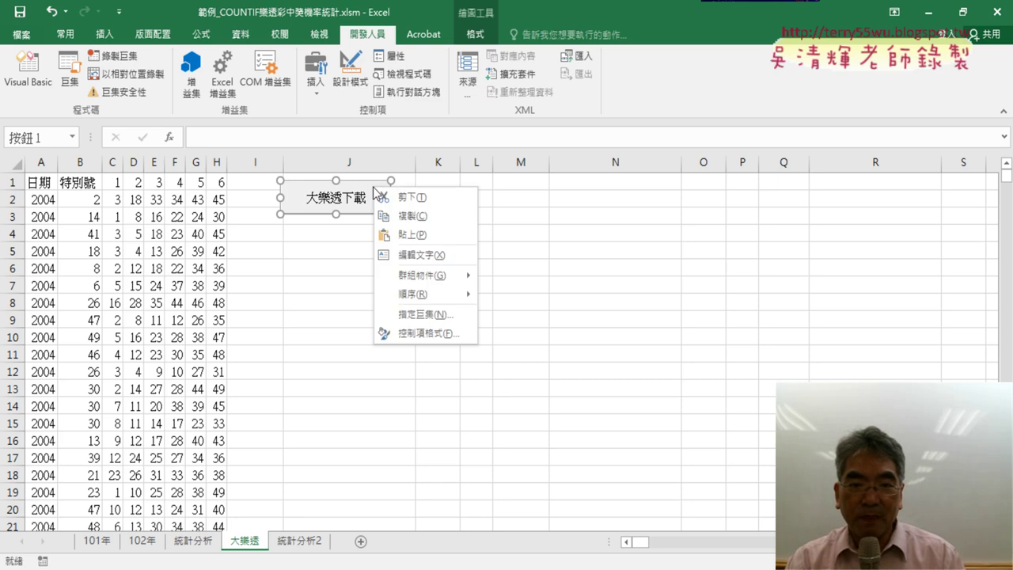
left_click(420, 335)
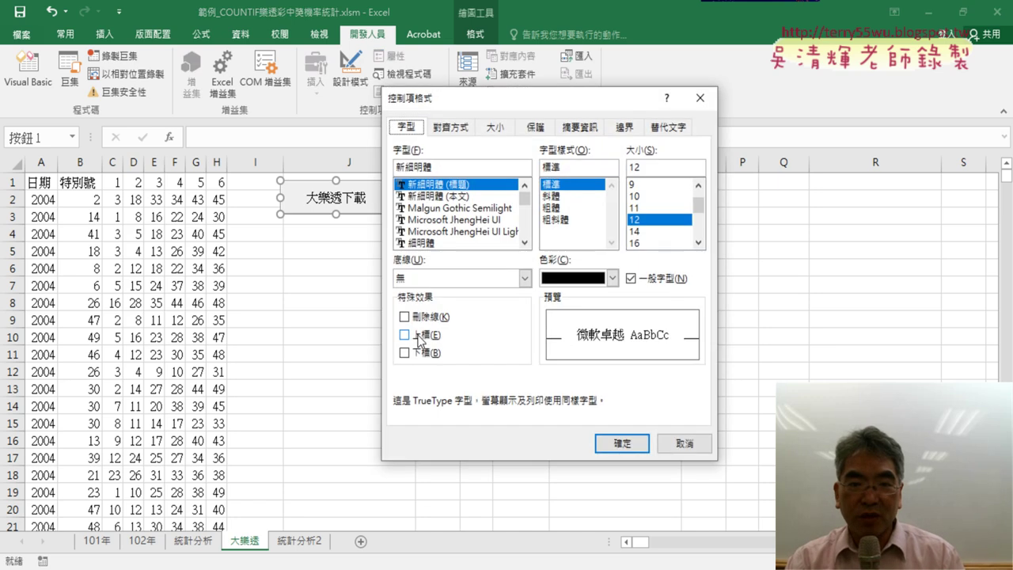
left_click(584, 127)
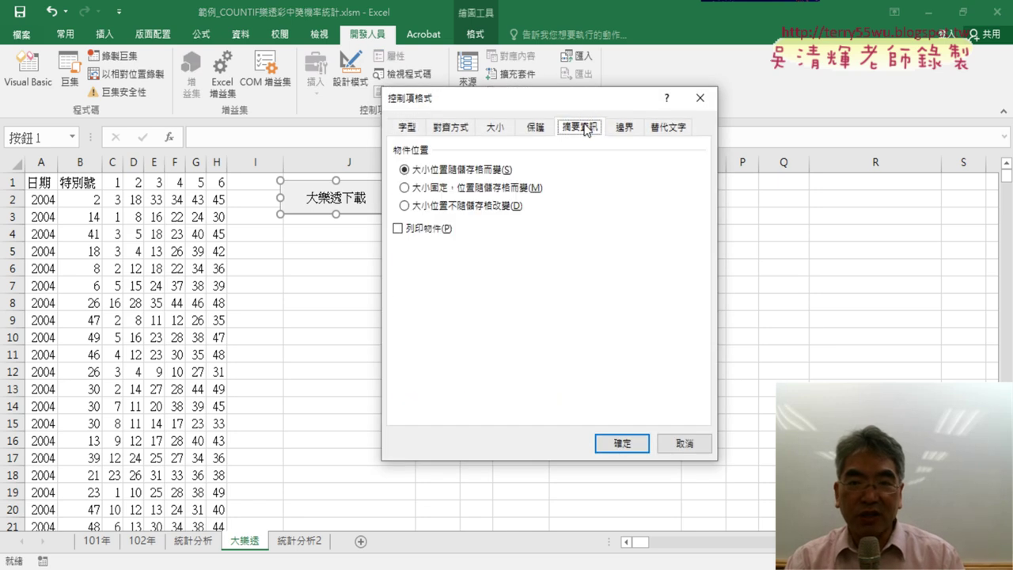
mouse_move(588, 104)
left_mouse_down()
mouse_move(658, 91)
mouse_move(654, 83)
left_mouse_up()
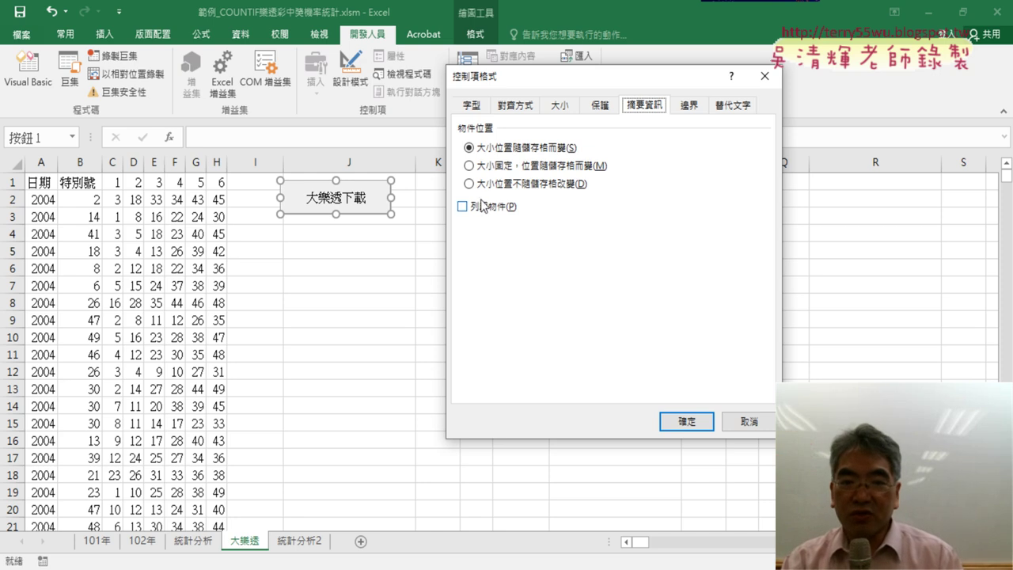
left_click(509, 190)
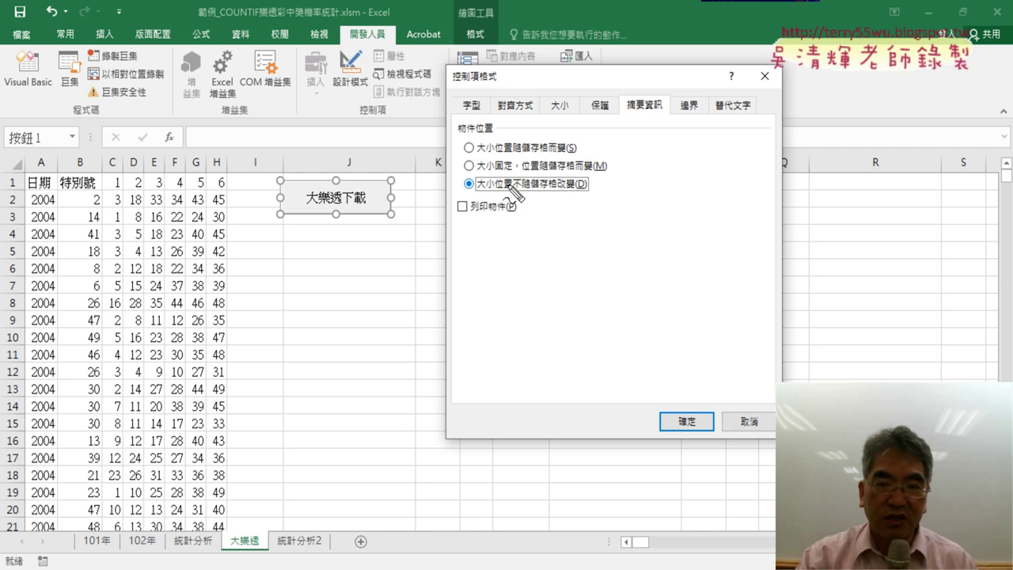
mouse_move(595, 190)
left_mouse_down()
mouse_move(453, 191)
mouse_move(553, 196)
left_mouse_up()
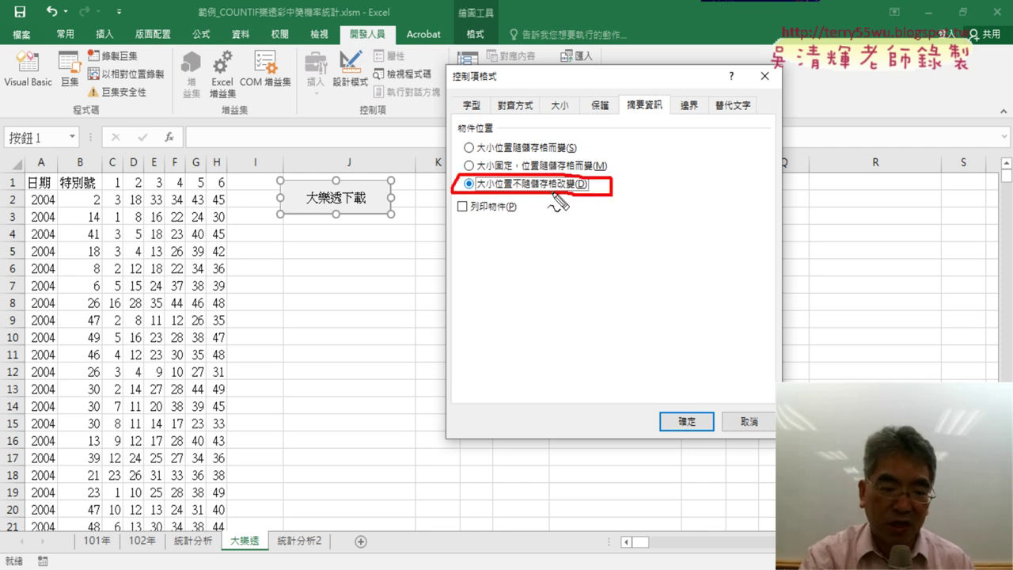
key("Escape")
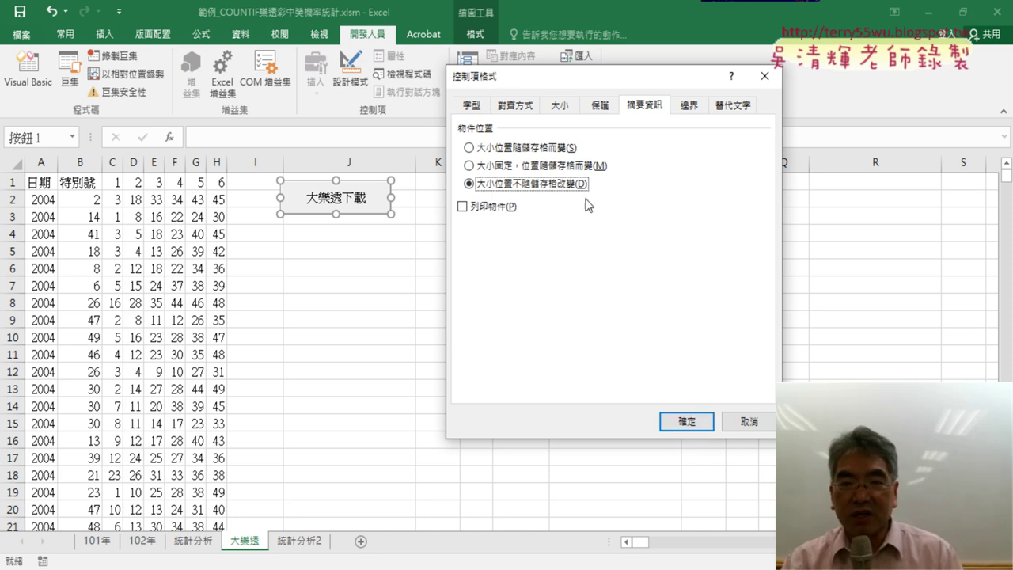
left_click(686, 421)
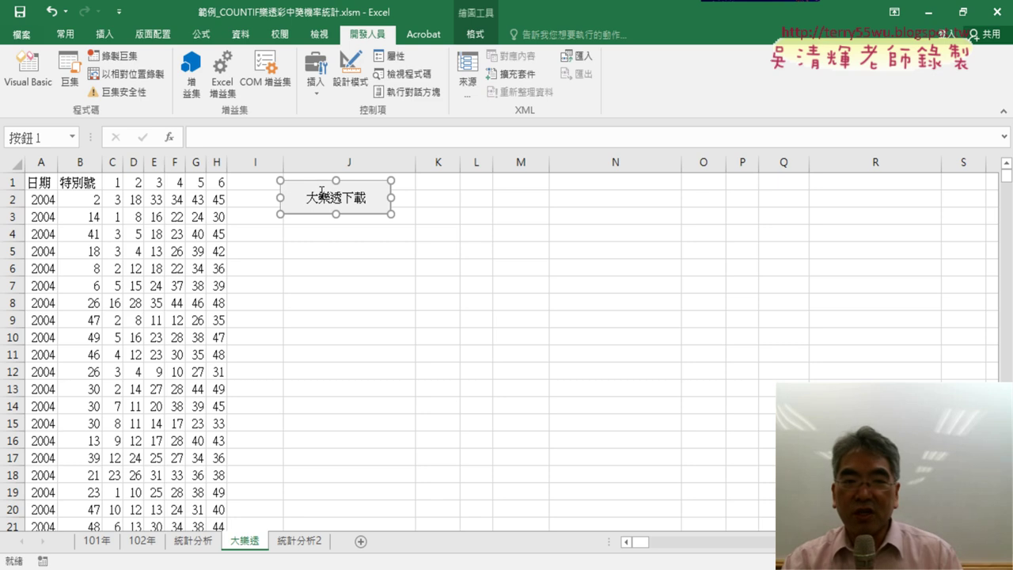
Deselect the button, close out the VBA editor, and show the workbook's File Info page.
left_click(418, 332)
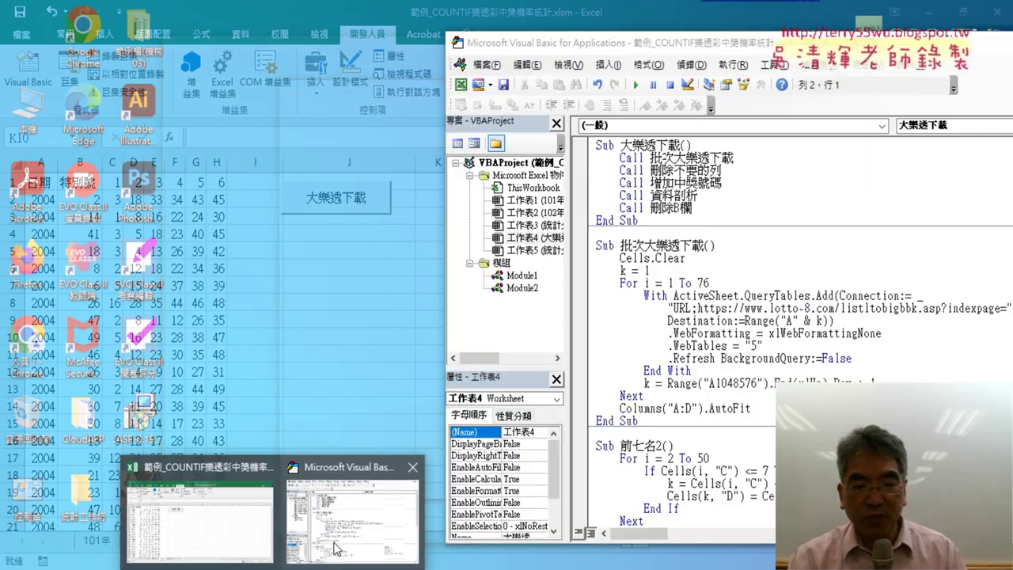
mouse_move(353, 507)
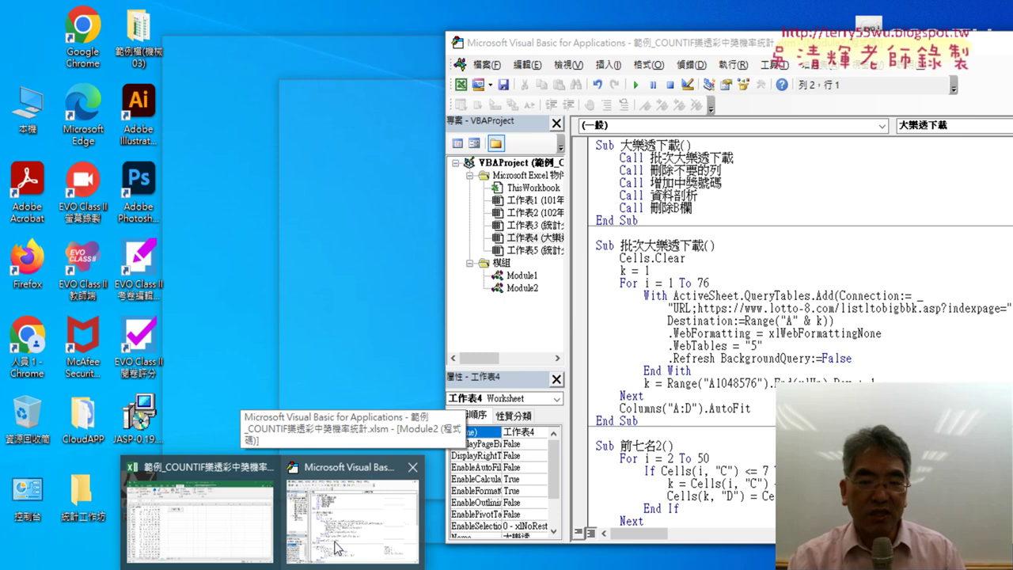
left_click(336, 546)
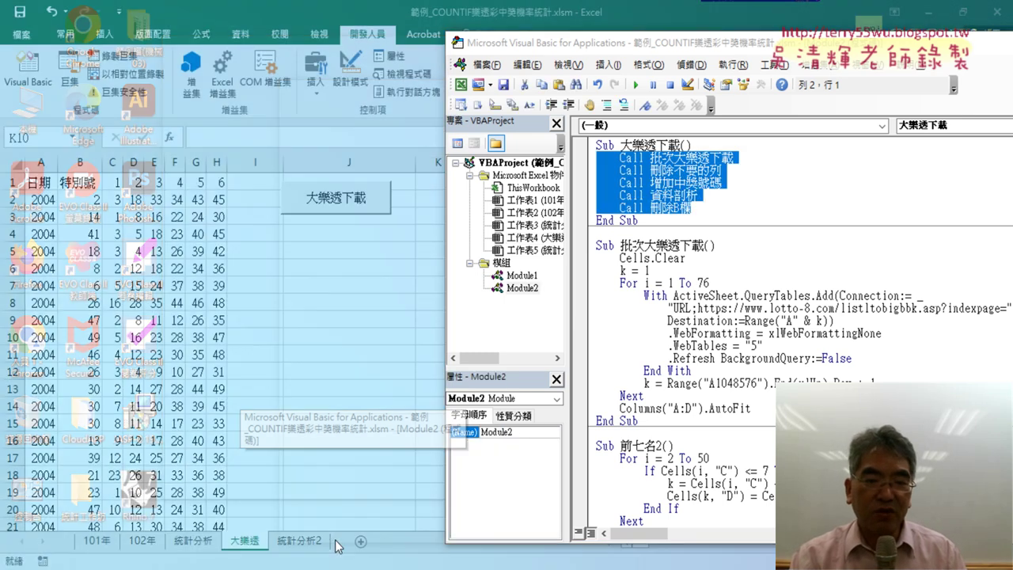
left_click(358, 256)
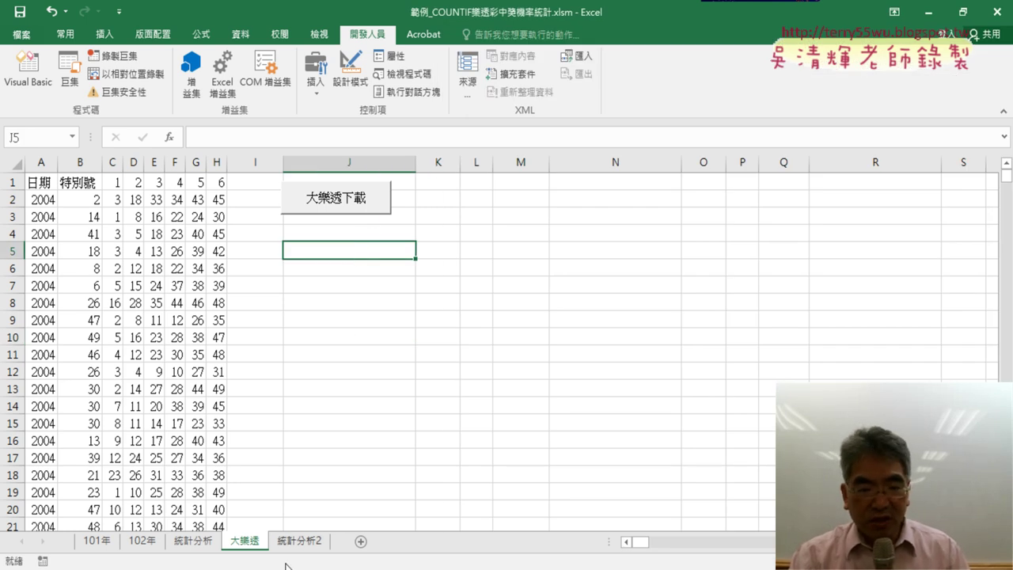
left_click(227, 520)
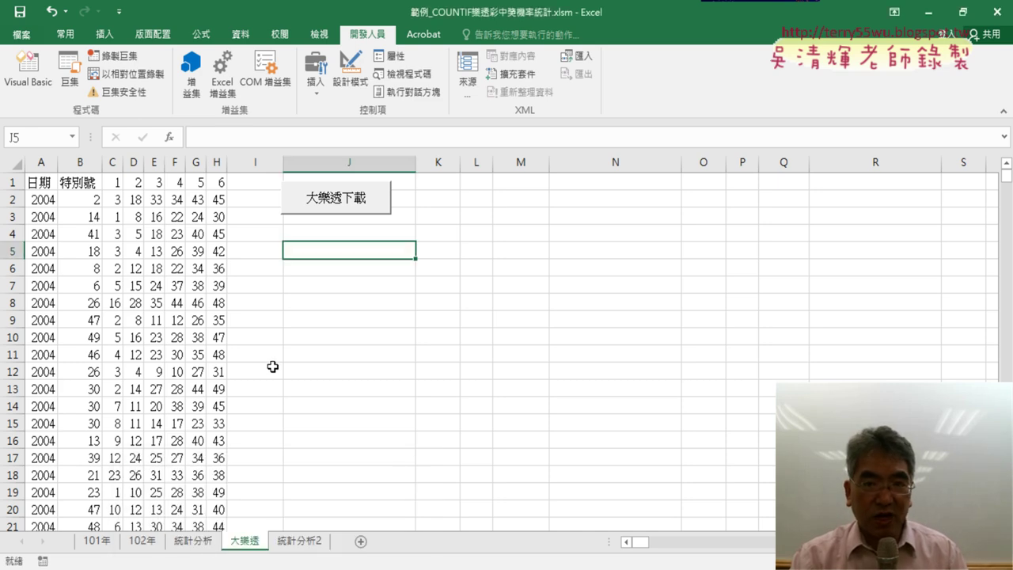
left_click(22, 34)
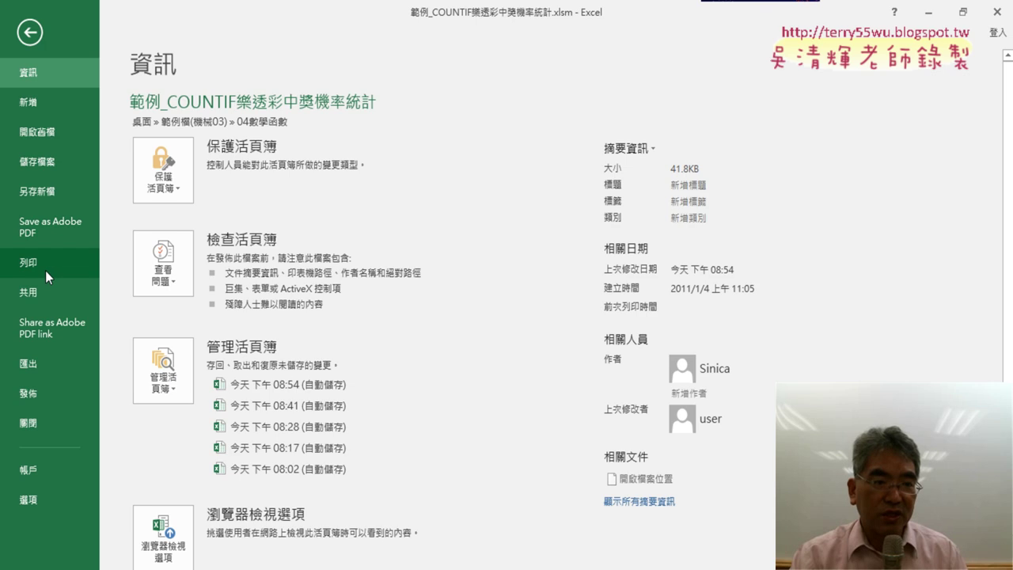
Save as Excel Macro-Enabled Workbook 範例_COUNTIF樂透彩中獎機率統計.xlsm, replacing the existing file.
left_click(53, 189)
left_click(190, 237)
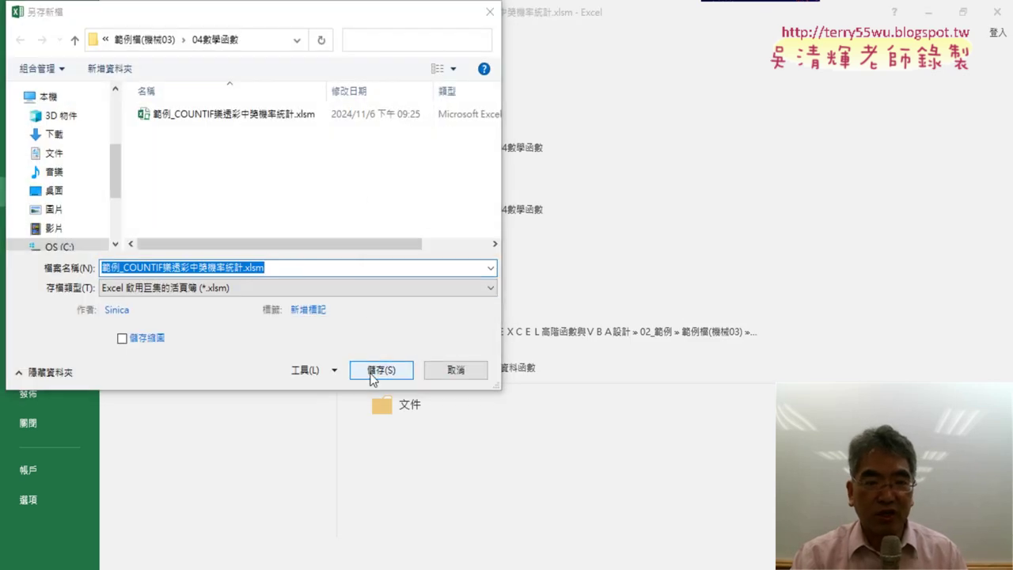
left_click(378, 370)
left_click(546, 356)
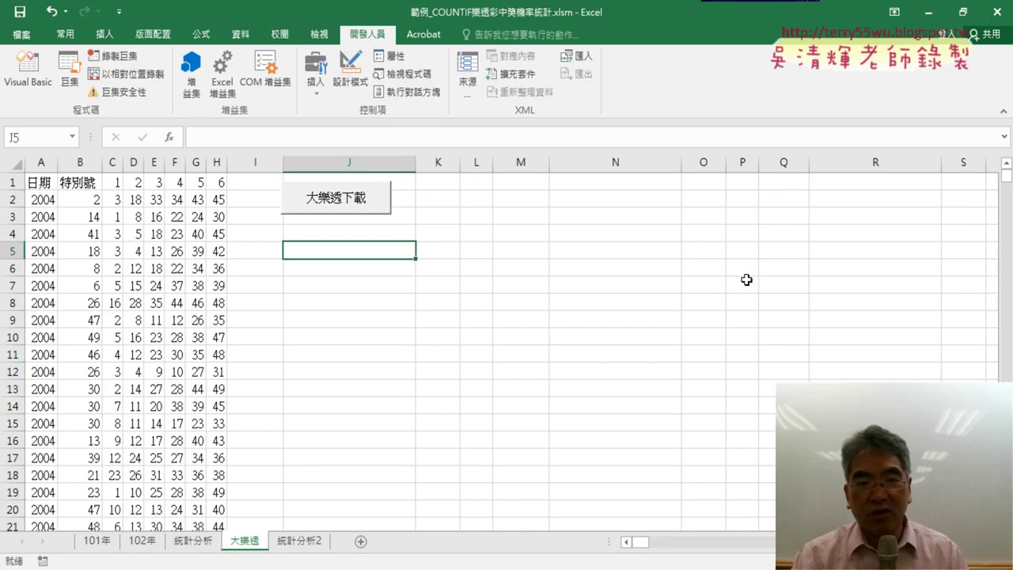